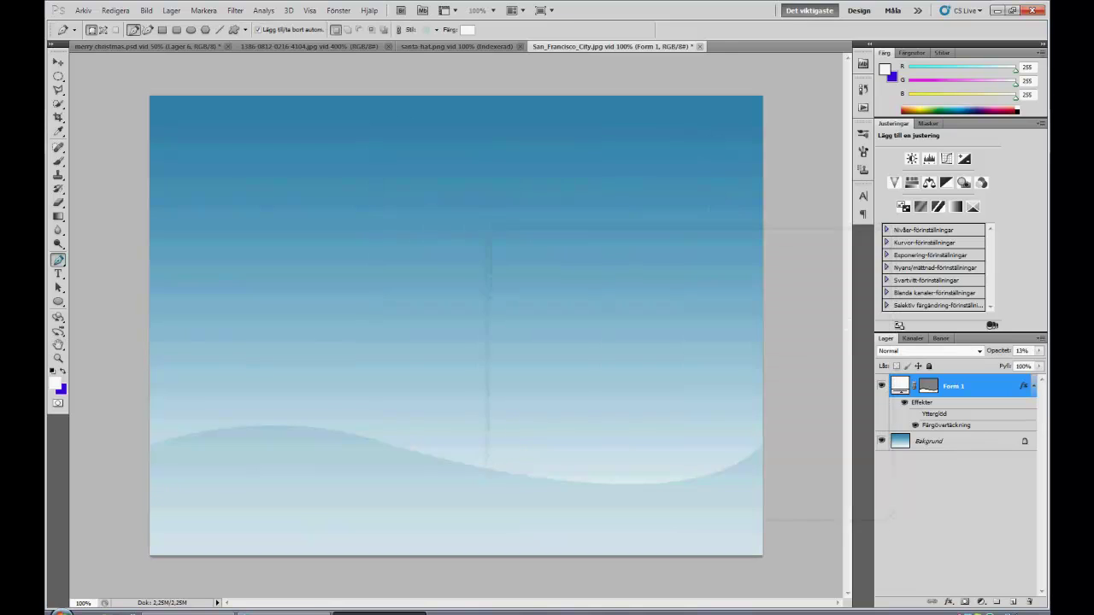
# Change the color overlay of the snow hill shape (Form 1) to near-white
pyautogui.doubleClick(983, 387)
pyautogui.click(543, 395)
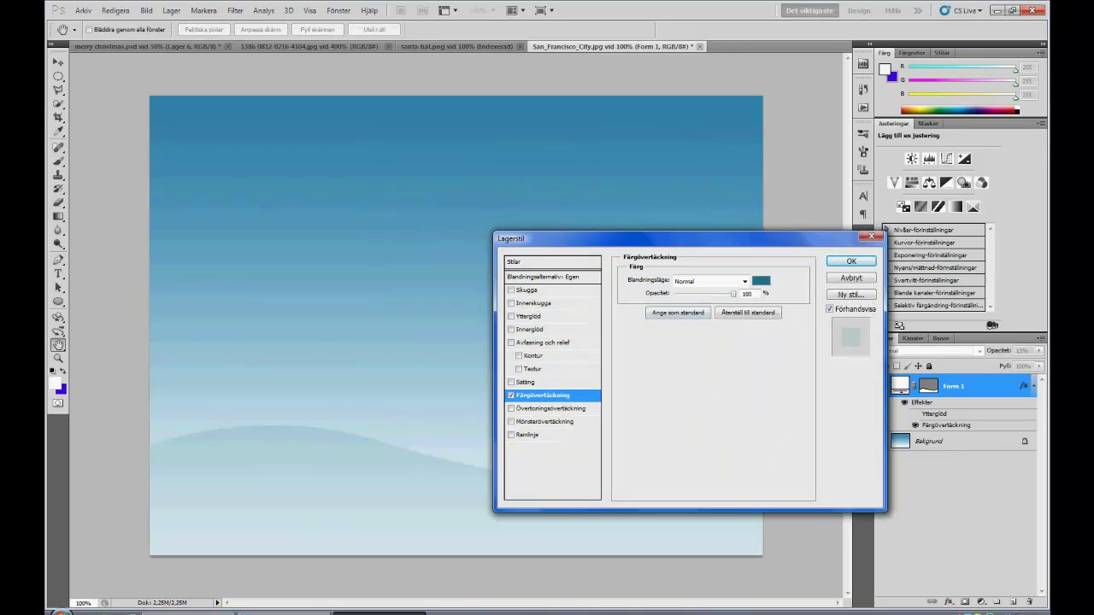
pyautogui.click(761, 282)
pyautogui.click(393, 162)
pyautogui.press('Return')
pyautogui.press('Return')
# Draw an ellipse above the snow hill and move it down onto the snow at the canvas's lower right
pyautogui.press('u')
pyautogui.moveTo(393, 416); pyautogui.dragTo(481, 459)
pyautogui.press('v')
pyautogui.moveTo(437, 421); pyautogui.dragTo(653, 456)
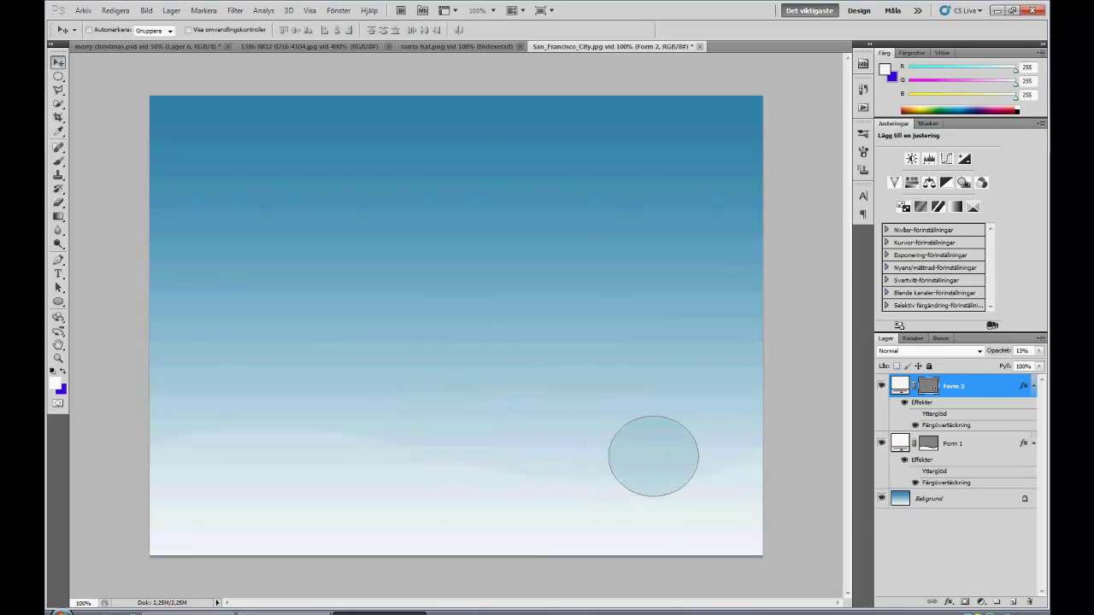
# Add a radial gradient overlay to the ellipse with its black stop recolored to pale turquoise #b5fcf6
pyautogui.doubleClick(983, 387)
pyautogui.click(554, 409)
pyautogui.click(689, 322)
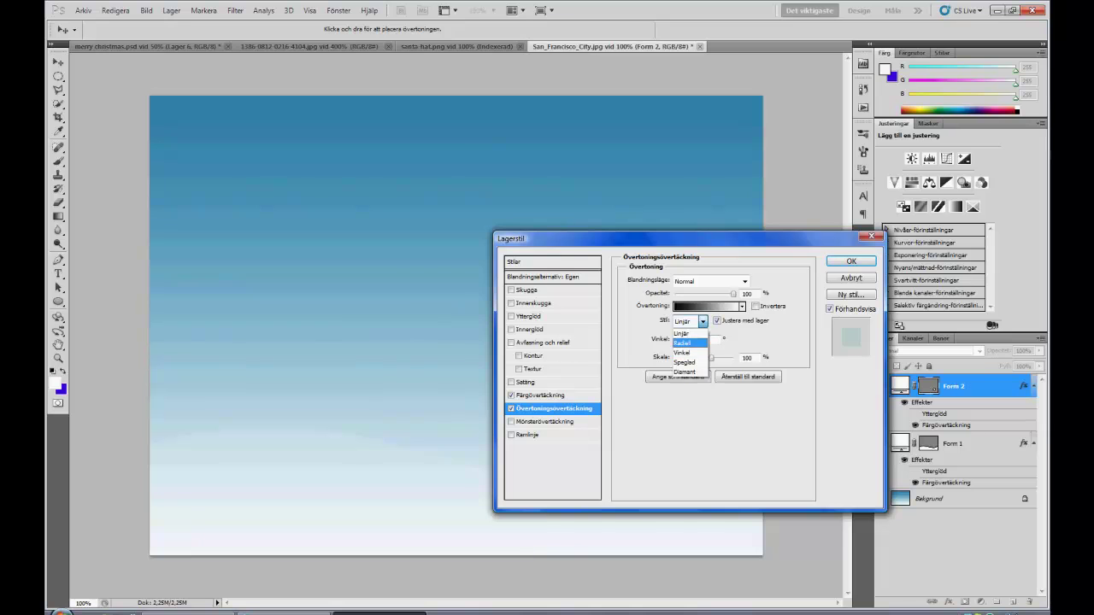
pyautogui.click(683, 343)
pyautogui.click(708, 306)
pyautogui.doubleClick(435, 313)
pyautogui.moveTo(558, 307); pyautogui.dragTo(558, 241)
pyautogui.moveTo(447, 169); pyautogui.dragTo(435, 162)
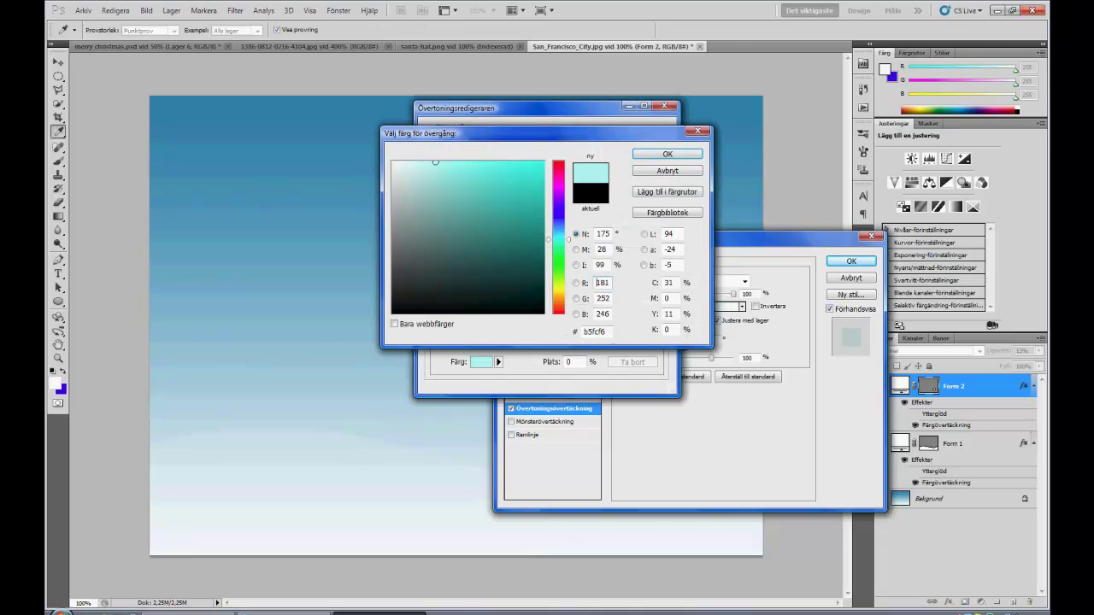
pyautogui.click(667, 153)
pyautogui.click(647, 200)
# Set the ellipse's color overlay to near-white and its layer opacity to 100%
pyautogui.click(543, 395)
pyautogui.click(761, 281)
pyautogui.click(402, 166)
pyautogui.click(668, 153)
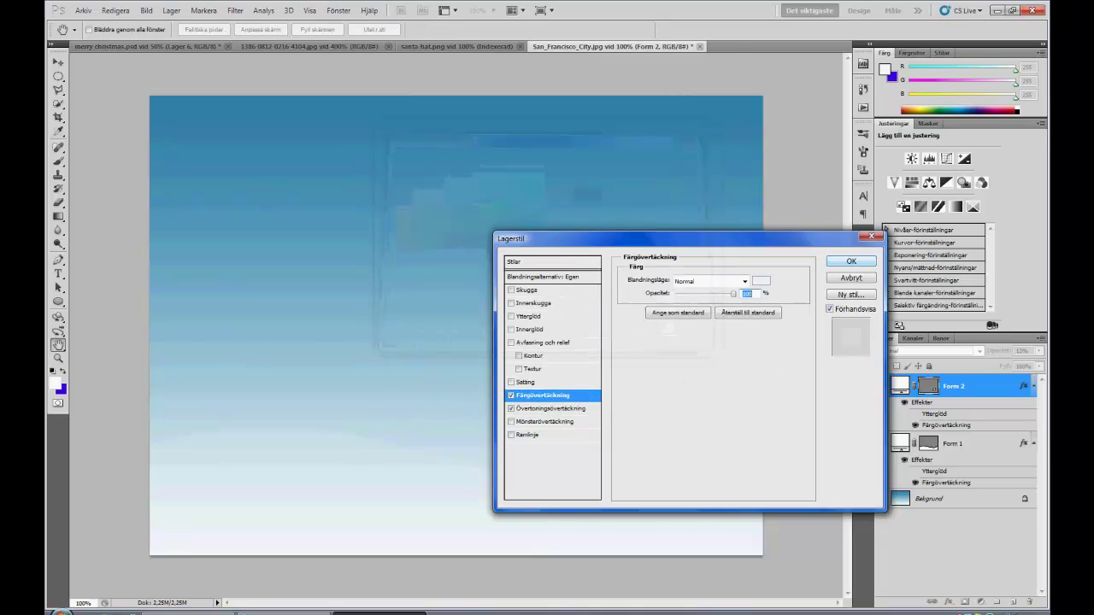
pyautogui.press('Return')
pyautogui.doubleClick(956, 437)
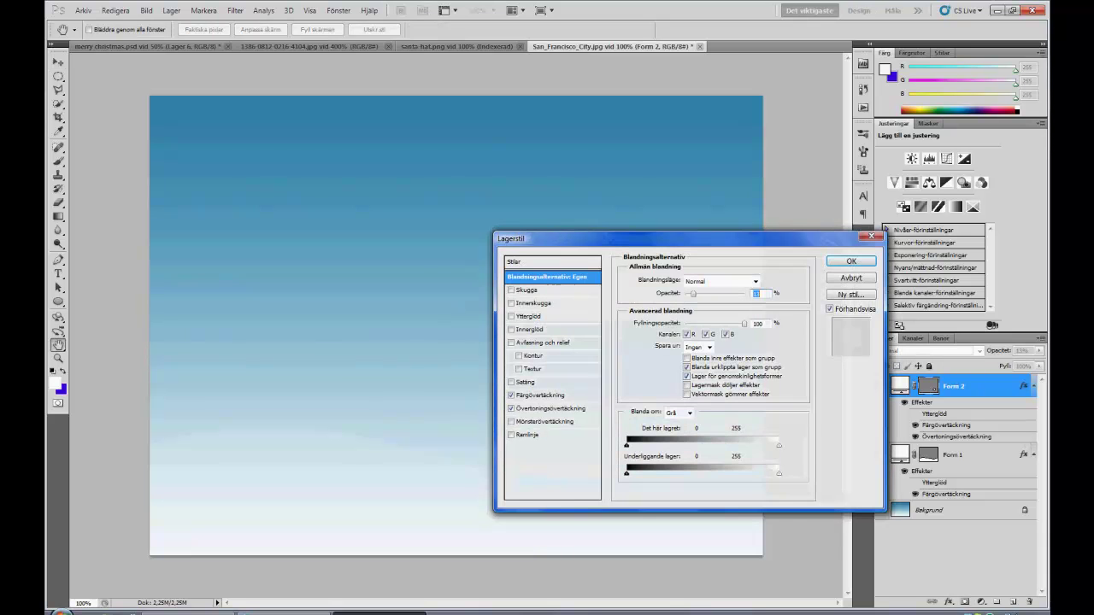
pyautogui.press('Return')
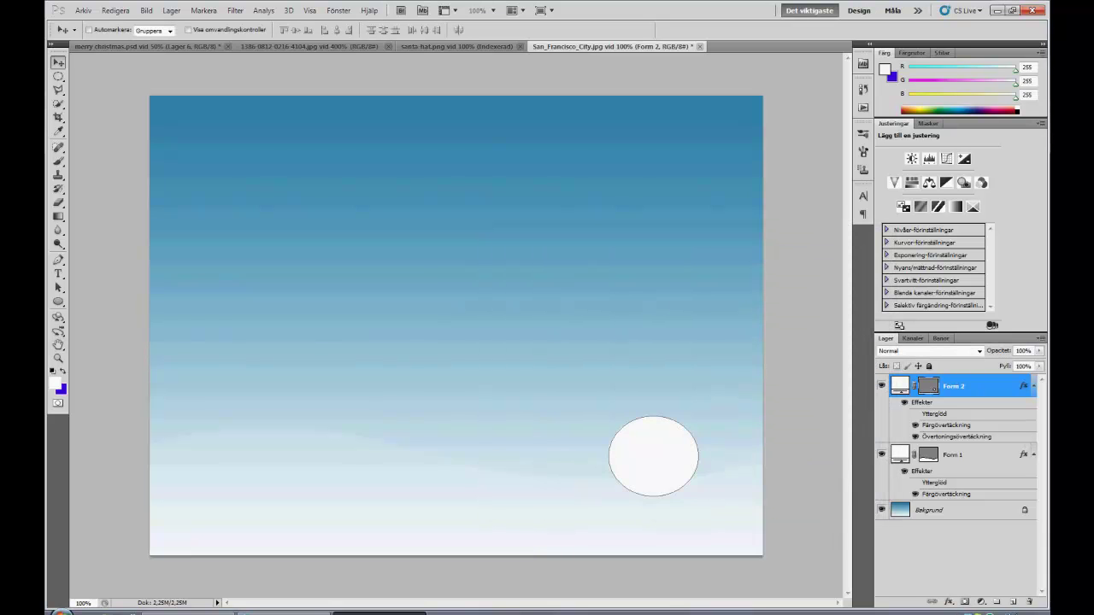
# Cancel the reopened layer style of the ellipse and delete its layer
pyautogui.doubleClick(956, 437)
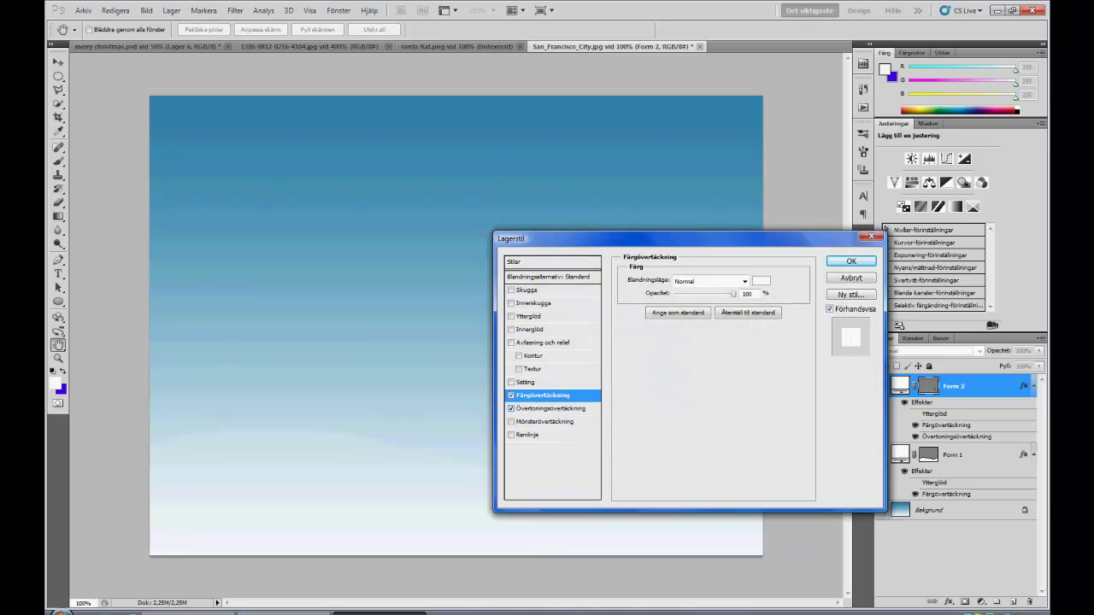
pyautogui.press('Escape')
pyautogui.press('Delete')
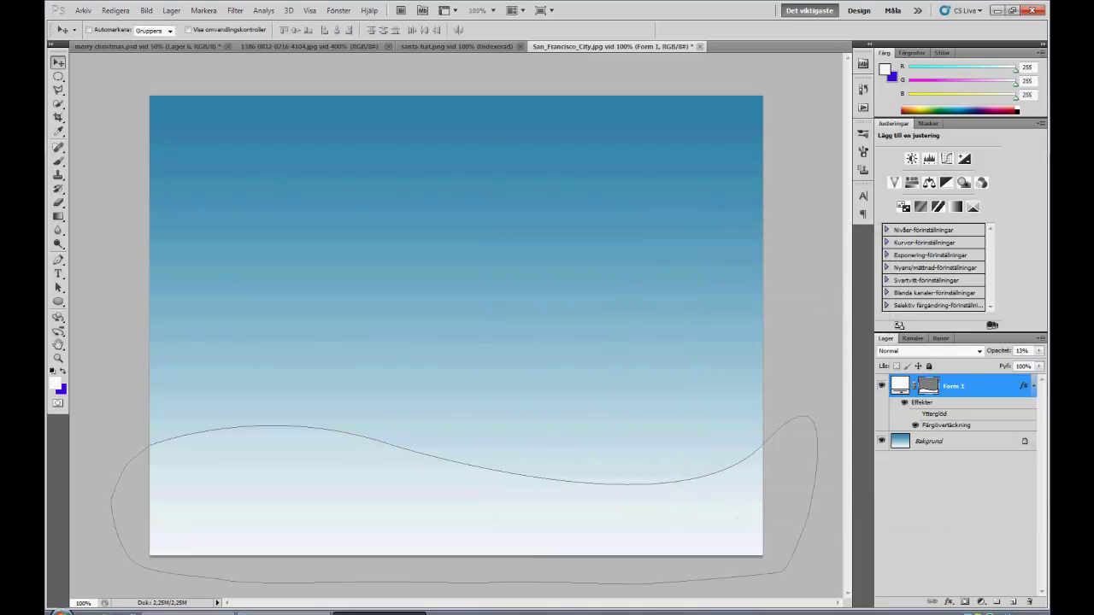
# Draw a new ellipse in the middle of the canvas above the snow hill, using a near-white foreground color
pyautogui.press('i')
pyautogui.click(55, 383)
pyautogui.press('Return')
pyautogui.press('u')
pyautogui.moveTo(394, 325); pyautogui.dragTo(494, 416)
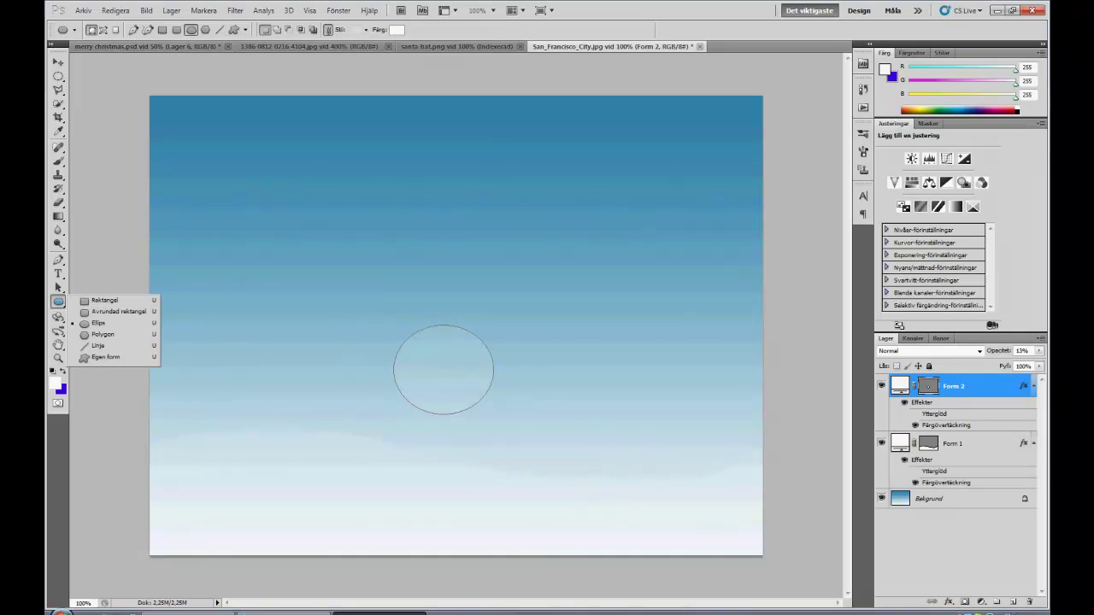
# Set the new ellipse layer's opacity to 100% and add a radial gradient overlay
pyautogui.doubleClick(983, 386)
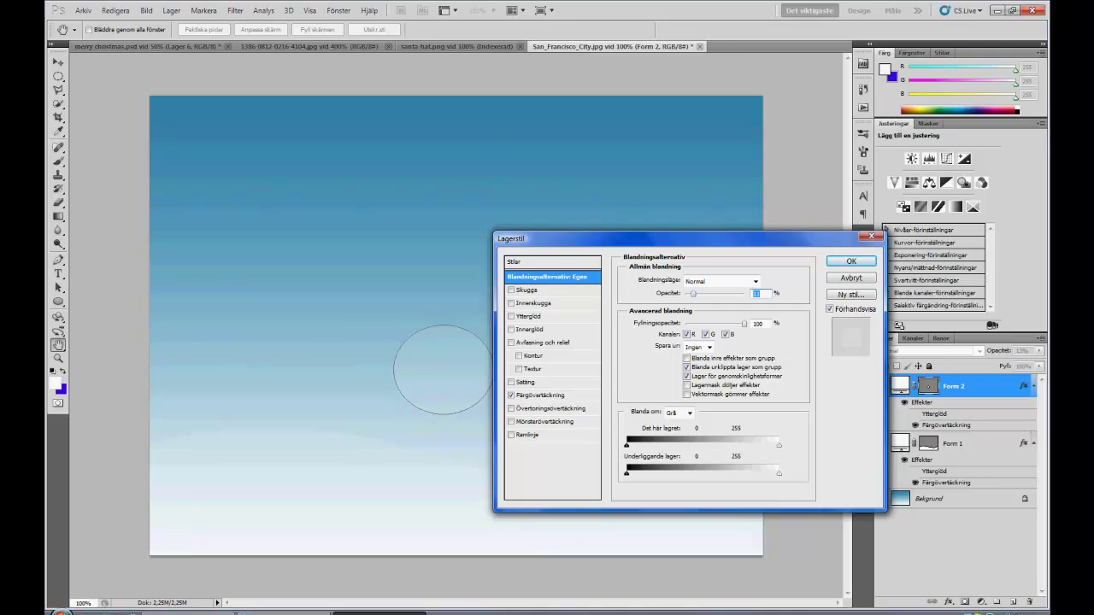
pyautogui.write('100')
pyautogui.click(551, 409)
pyautogui.click(690, 321)
pyautogui.click(688, 343)
# Recolor the gradient overlay's black stop to light cyan and apply the layer style
pyautogui.click(708, 306)
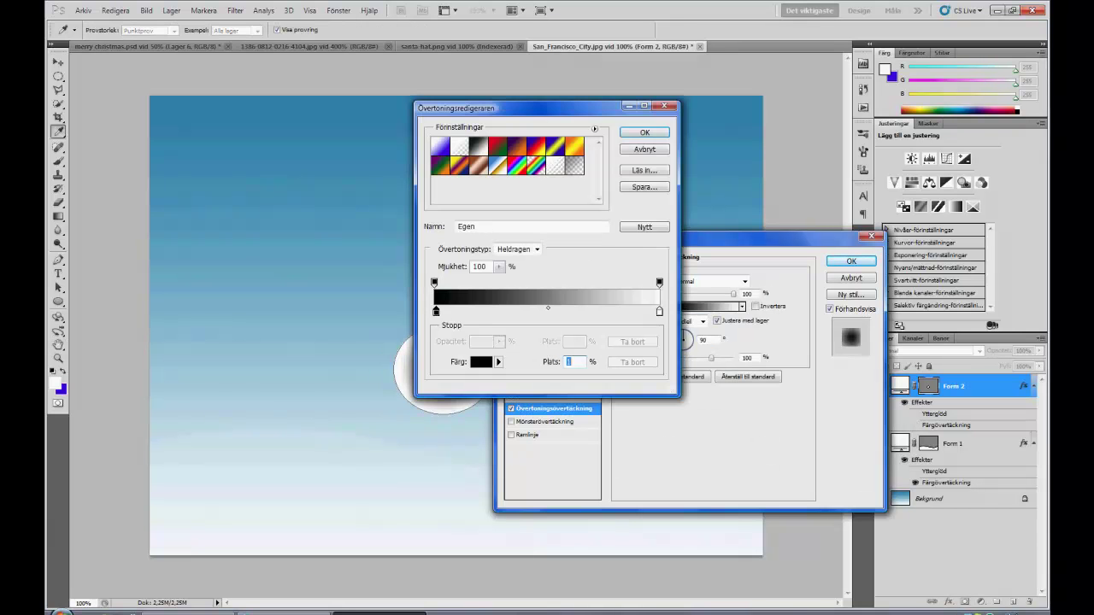
pyautogui.doubleClick(436, 312)
pyautogui.click(555, 235)
pyautogui.click(482, 162)
pyautogui.click(668, 153)
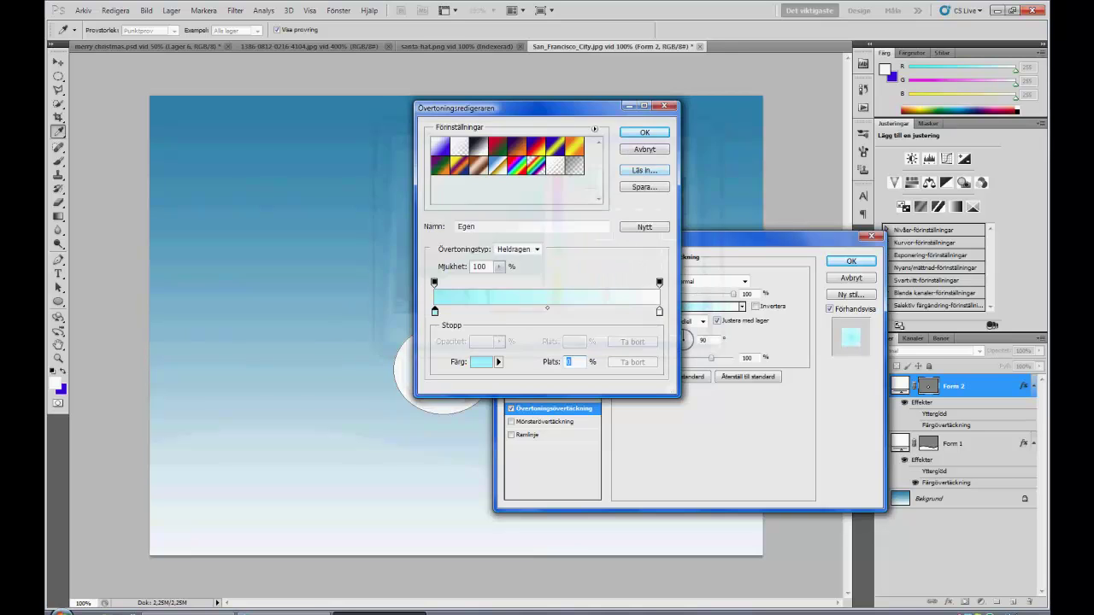
pyautogui.click(642, 151)
pyautogui.click(851, 261)
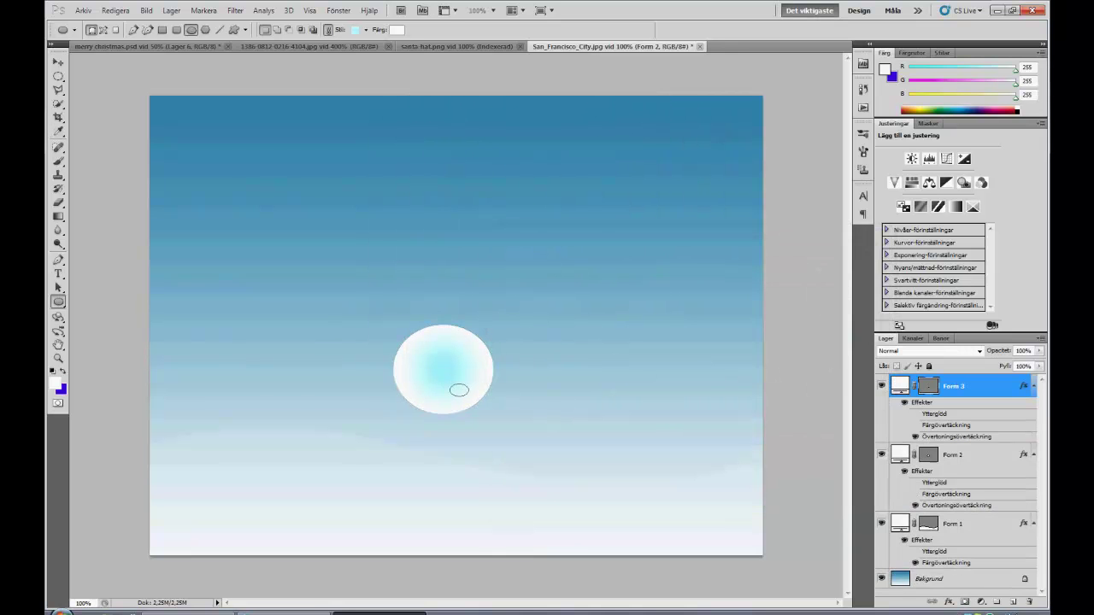
# Move the ellipse onto the snow at the canvas's lower right, and stack a slightly smaller second ellipse on top as the snowman's upper body
pyautogui.moveTo(443, 369); pyautogui.dragTo(655, 455)
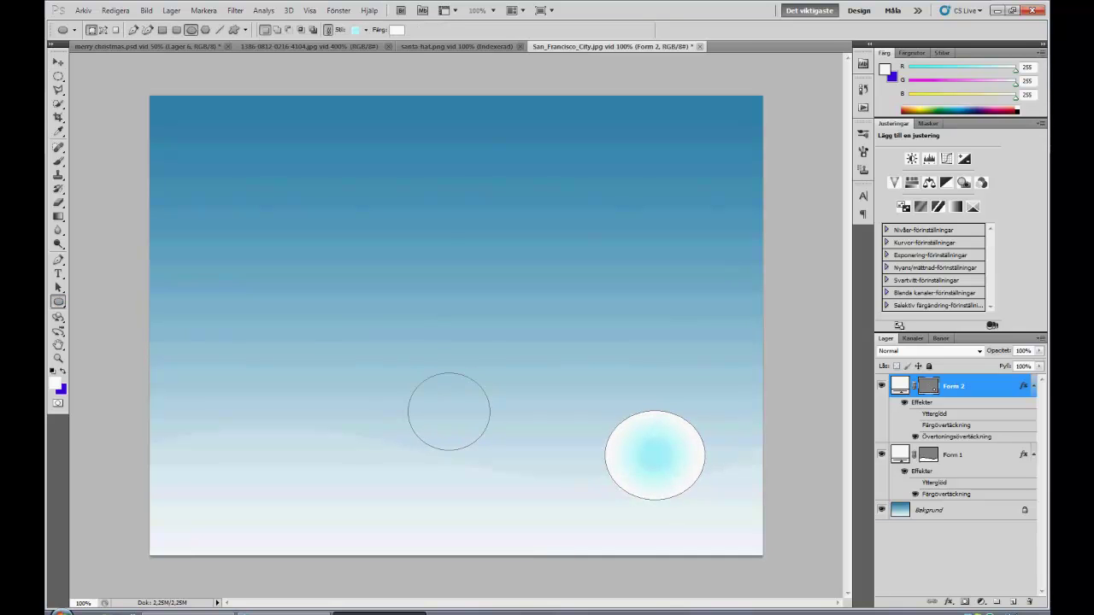
pyautogui.moveTo(490, 450); pyautogui.dragTo(490, 450)
pyautogui.press('v')
pyautogui.moveTo(448, 412); pyautogui.dragTo(647, 384)
# Draw a smaller third ellipse for the snowman's head and turn off its gradient overlay so it is plain white
pyautogui.press('u')
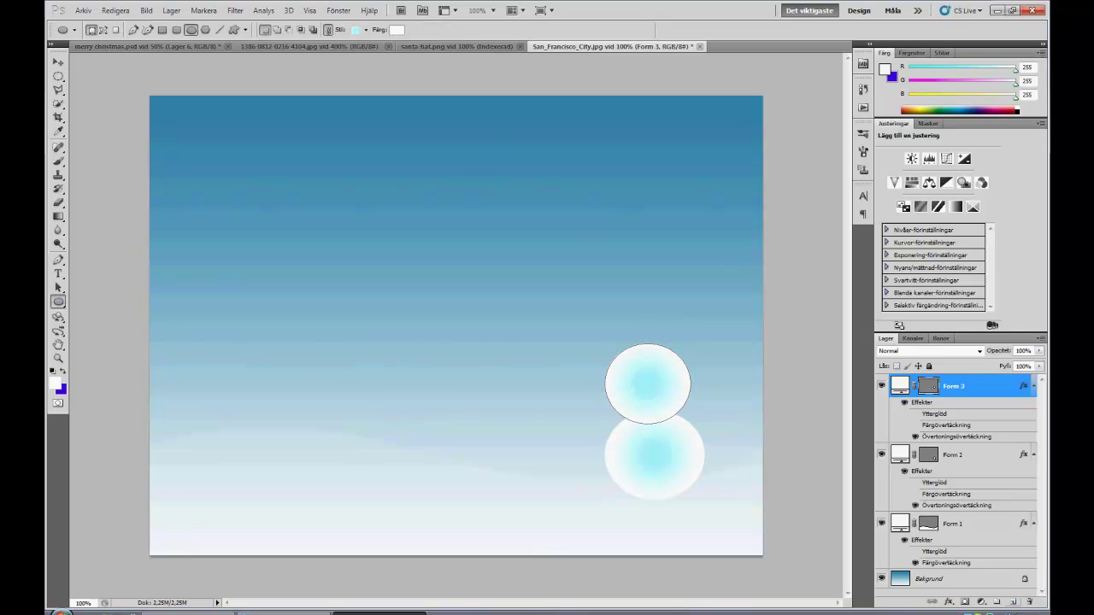
pyautogui.hotkey('ctrl', 'shift', 'alt', 'n')
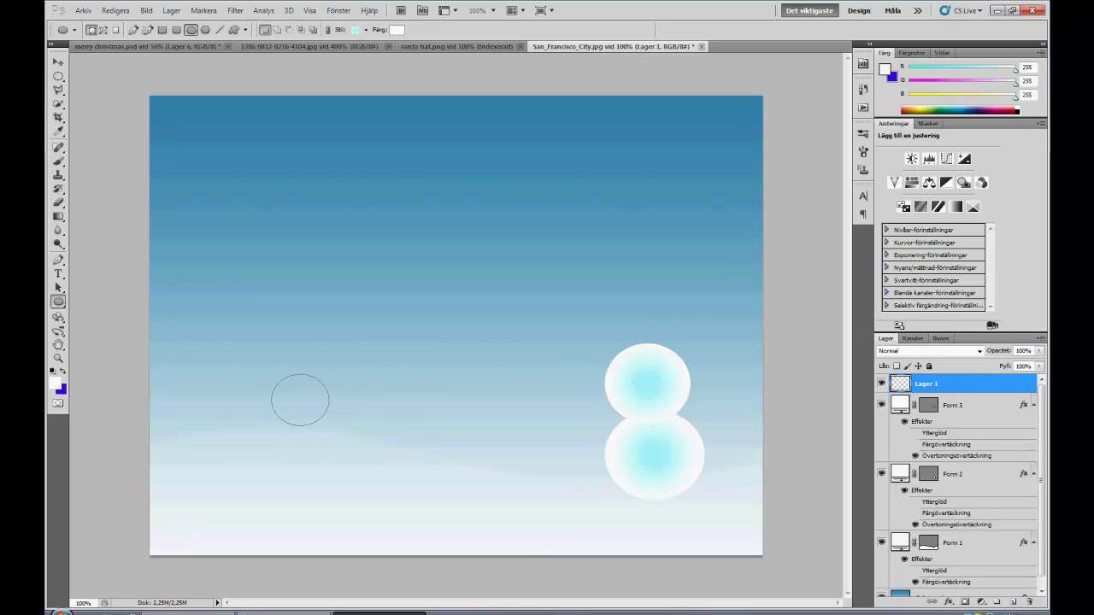
pyautogui.moveTo(329, 426); pyautogui.dragTo(329, 425)
pyautogui.press('Return')
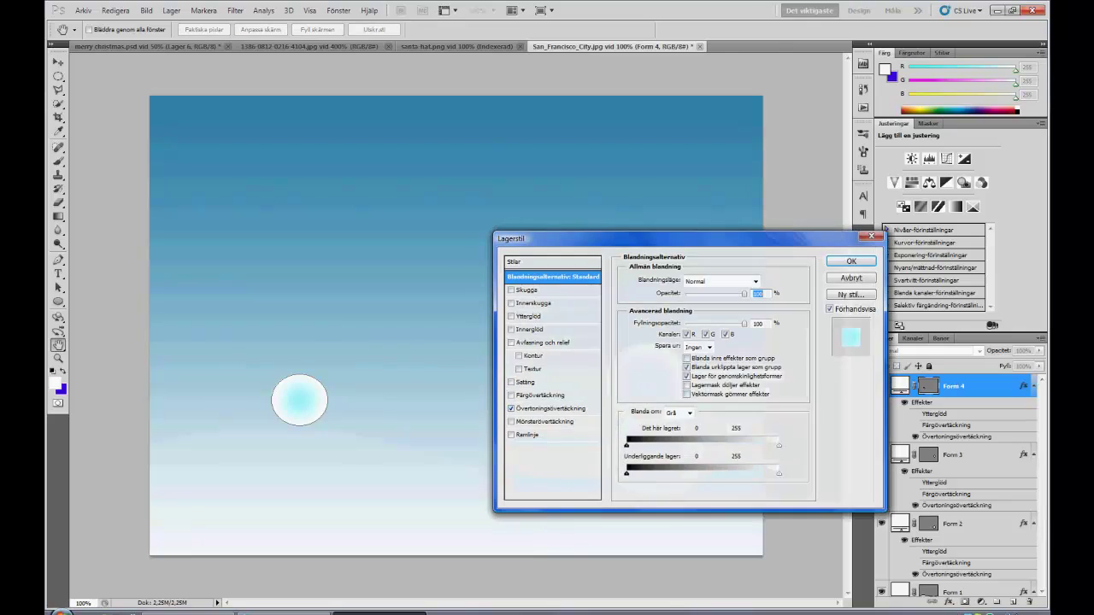
# Place the head ellipse on top of the upper body and enlarge it to about 110% width and 107% height
pyautogui.press('v')
pyautogui.moveTo(299, 400); pyautogui.dragTo(627, 328)
pyautogui.hotkey('ctrl', 't')
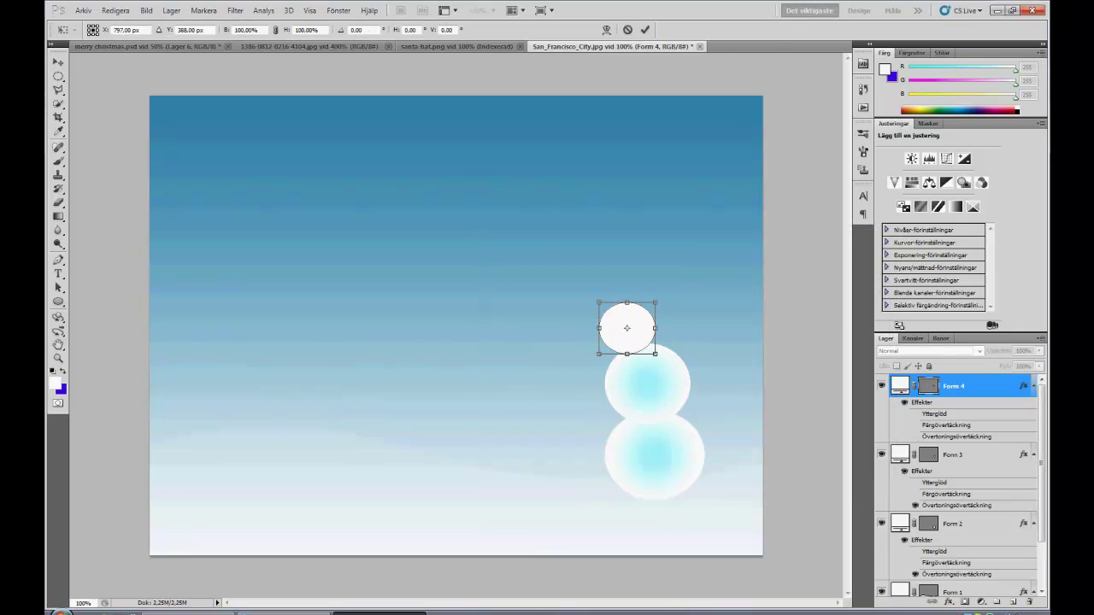
pyautogui.moveTo(660, 354); pyautogui.dragTo(660, 354)
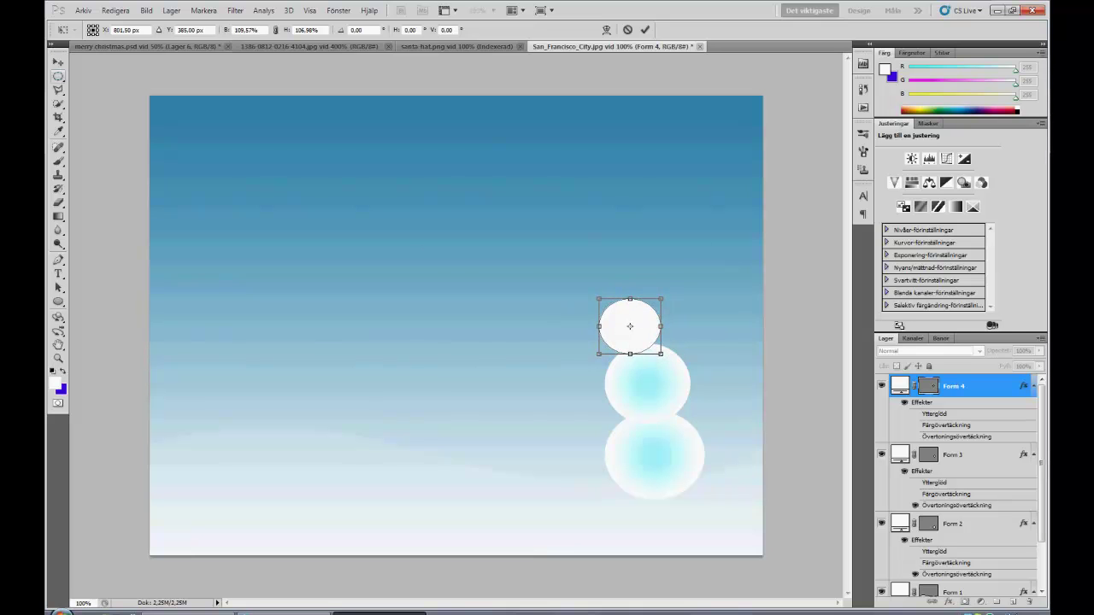
pyautogui.press('Return')
# Rasterize the head layer and paint two black eyes on it with a hard 17 px brush
pyautogui.press('b')
pyautogui.click(74, 30)
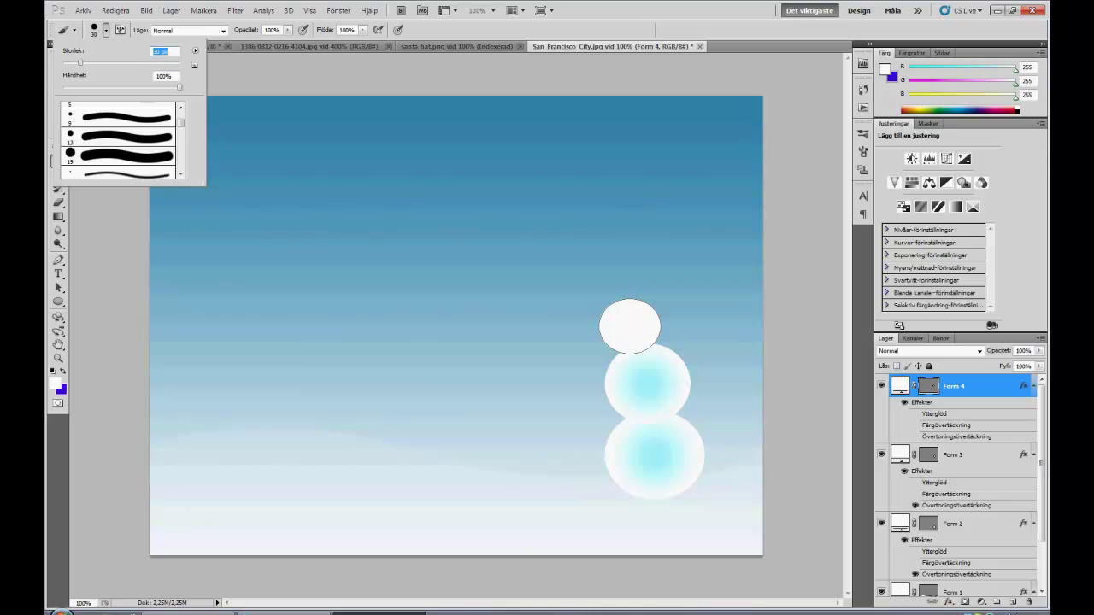
pyautogui.press('Return')
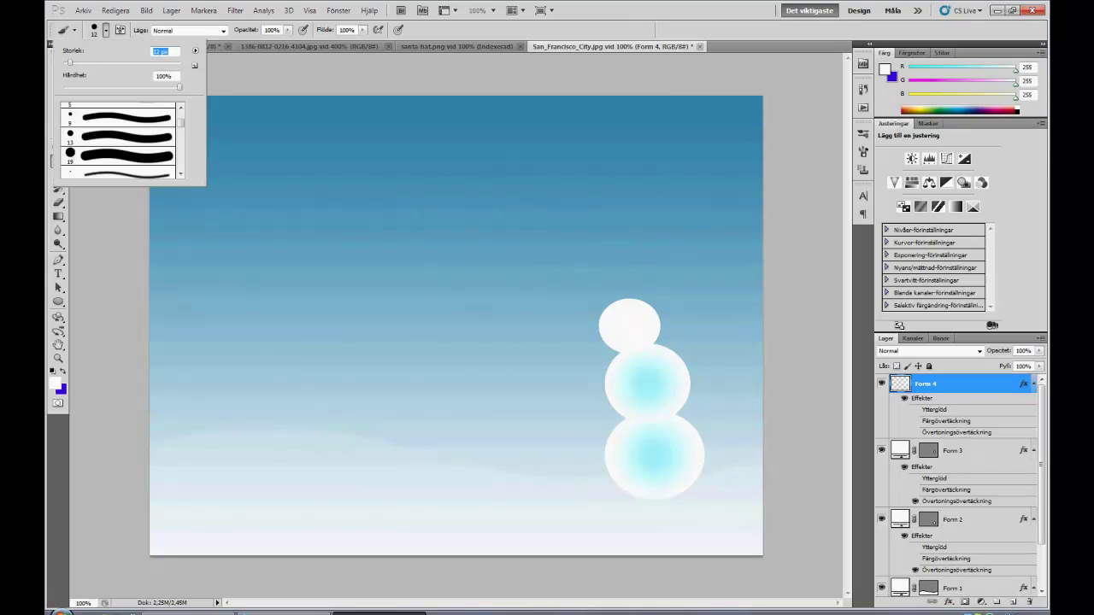
pyautogui.press('Return')
pyautogui.click(54, 383)
pyautogui.click(402, 309)
pyautogui.press('Return')
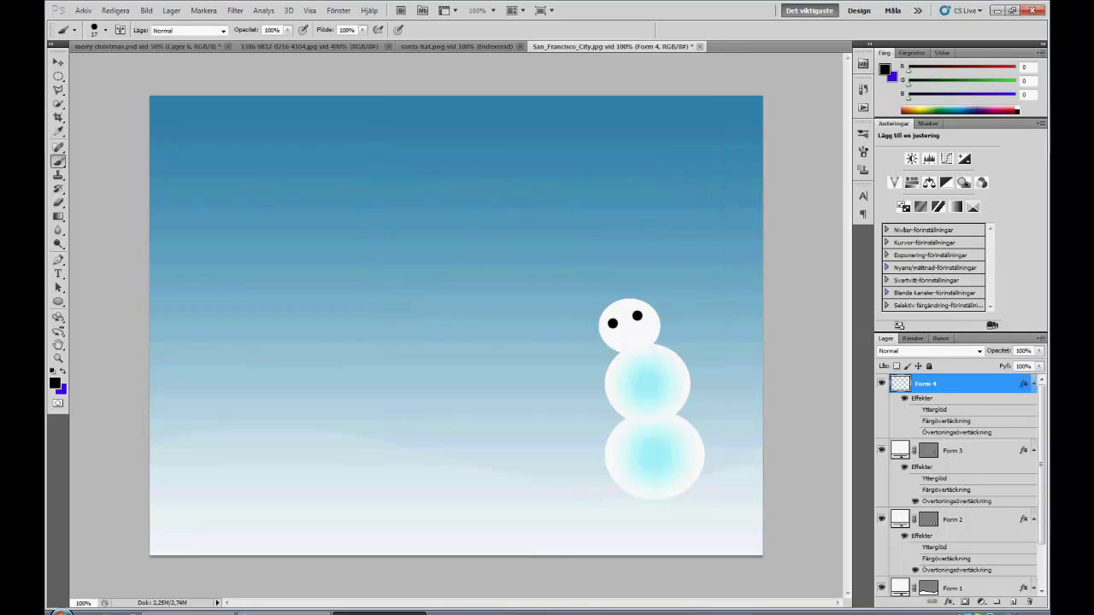
# Set the foreground color to golden #daa71c and paint a round nose below the eyes
pyautogui.click(55, 384)
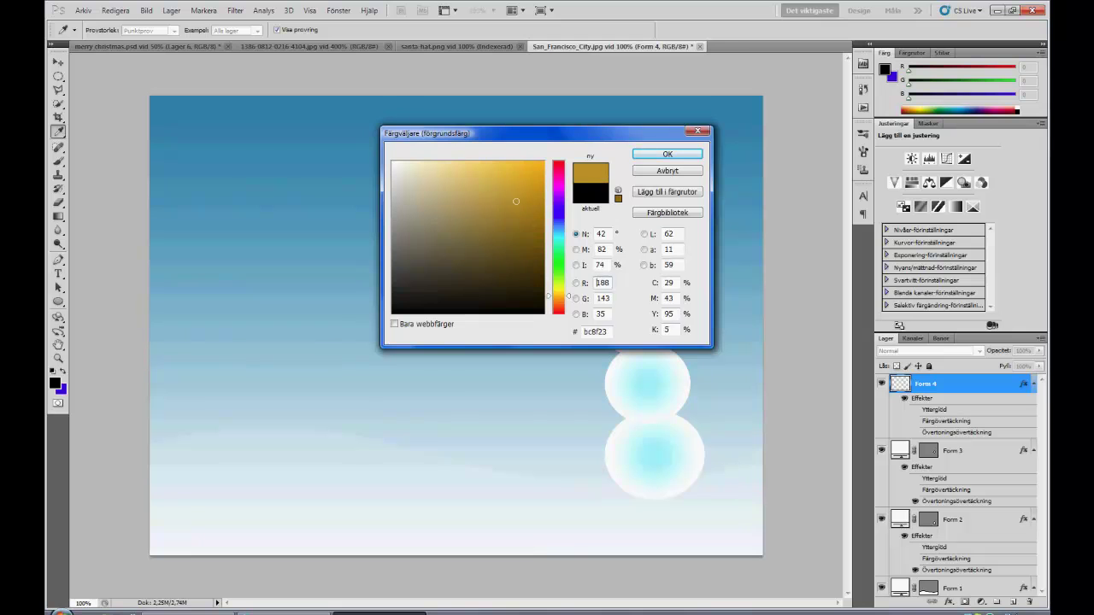
pyautogui.moveTo(530, 201)
pyautogui.mouseDown()
pyautogui.moveTo(504, 205)
pyautogui.moveTo(524, 183)
pyautogui.mouseUp()
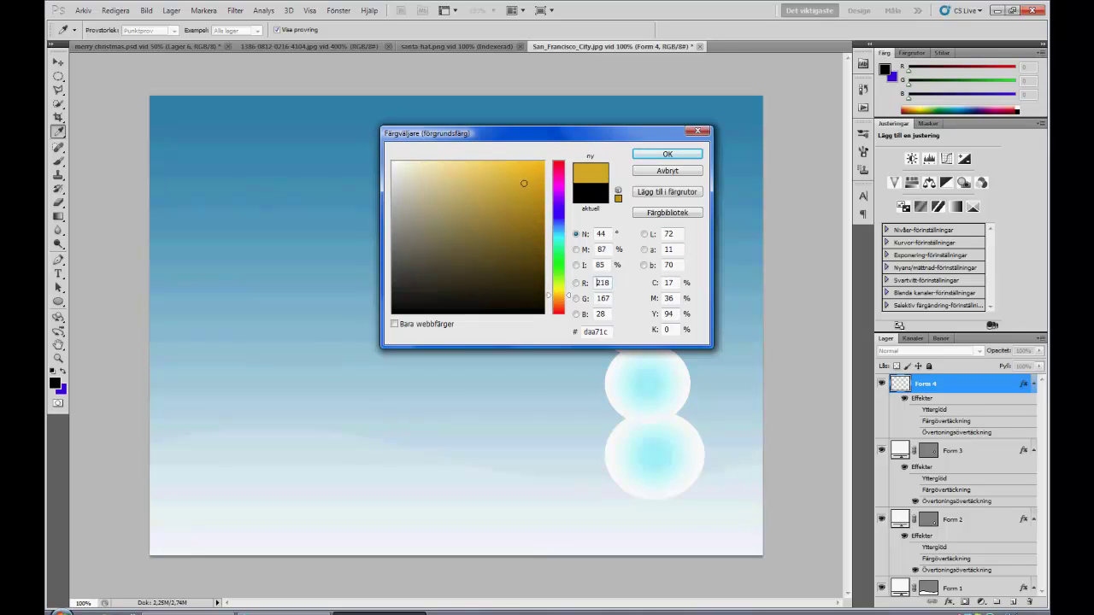
pyautogui.press('Return')
pyautogui.press('b')
# Paint a curved mouth of black dots below the nose, reducing the brush to 10 px for the smaller side dots
pyautogui.click(55, 384)
pyautogui.click(395, 305)
pyautogui.press('Return')
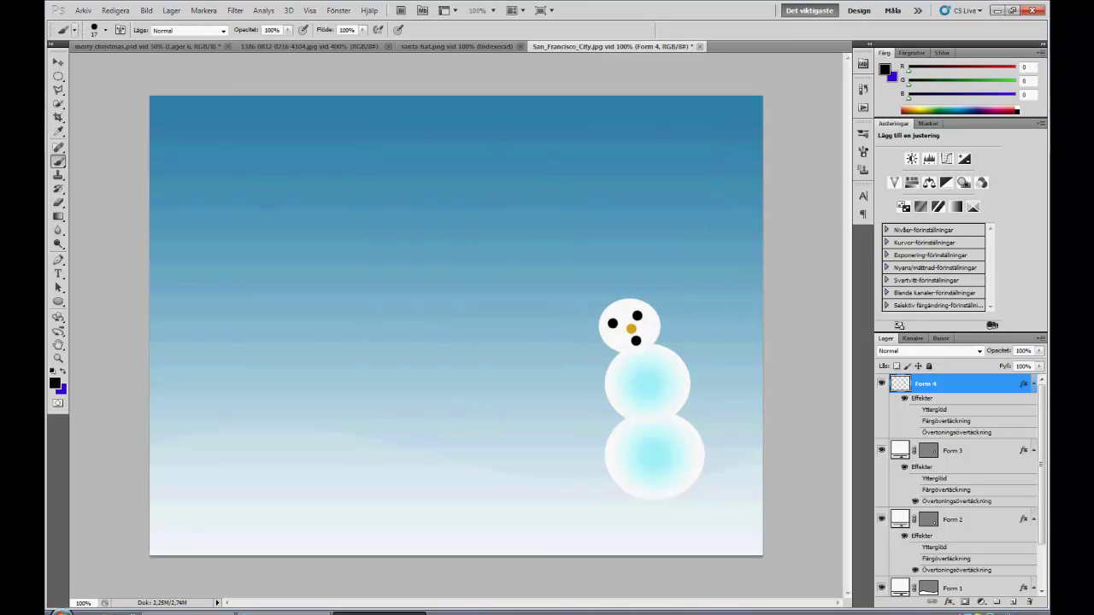
pyautogui.click(105, 29)
pyautogui.press('Return')
pyautogui.click(645, 335)
pyautogui.click(105, 30)
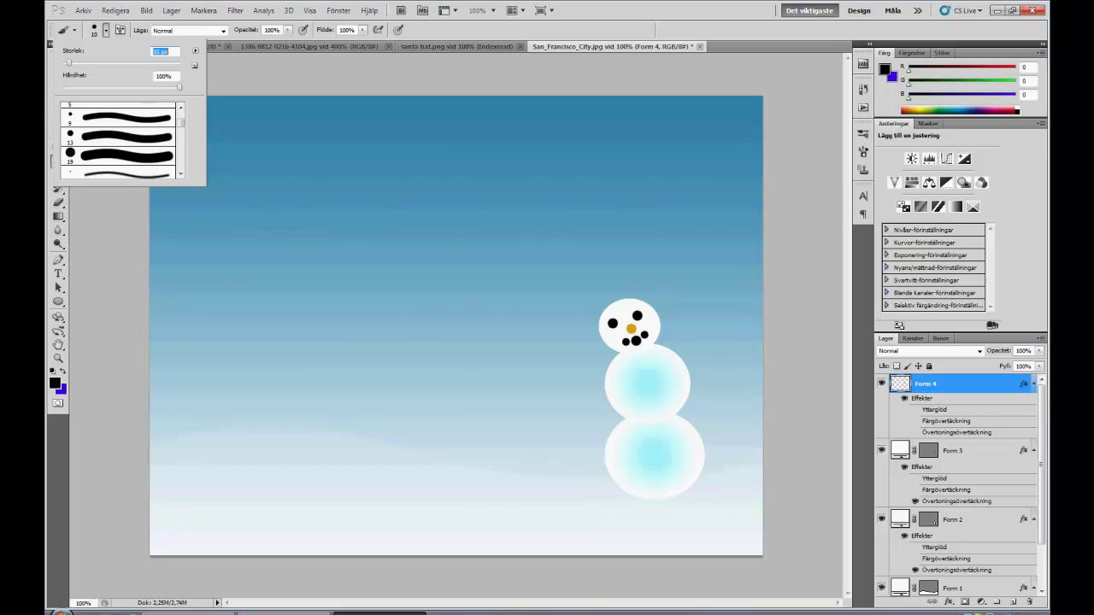
pyautogui.press('Return')
# Copy the hat from santa-hat.png and paste it into the San_Francisco_City.jpg snowman document
pyautogui.hotkey('ctrl', 'shift', 'Tab')
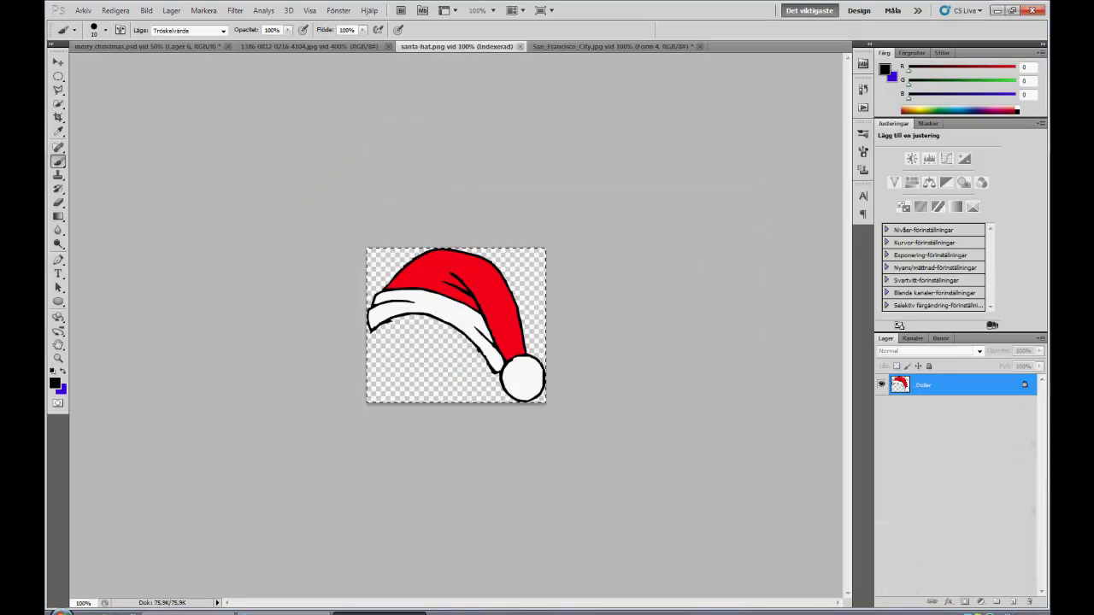
pyautogui.hotkey('ctrl', 'c')
pyautogui.hotkey('ctrl', 'Tab')
pyautogui.hotkey('ctrl', 'v')
# Scale the pasted Santa hat down and transform it to fit on top of the snowman's head
pyautogui.hotkey('ctrl', 't')
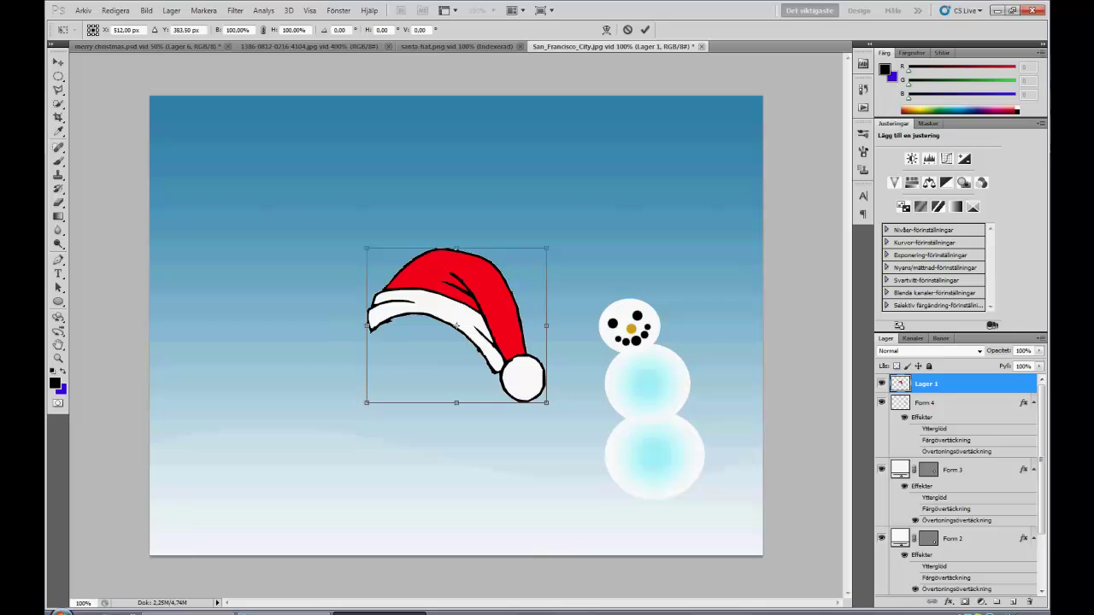
pyautogui.moveTo(517, 375); pyautogui.dragTo(659, 275)
pyautogui.click(115, 10)
pyautogui.moveTo(150, 242)
pyautogui.click(325, 272)
pyautogui.press('v')
pyautogui.press('Return')
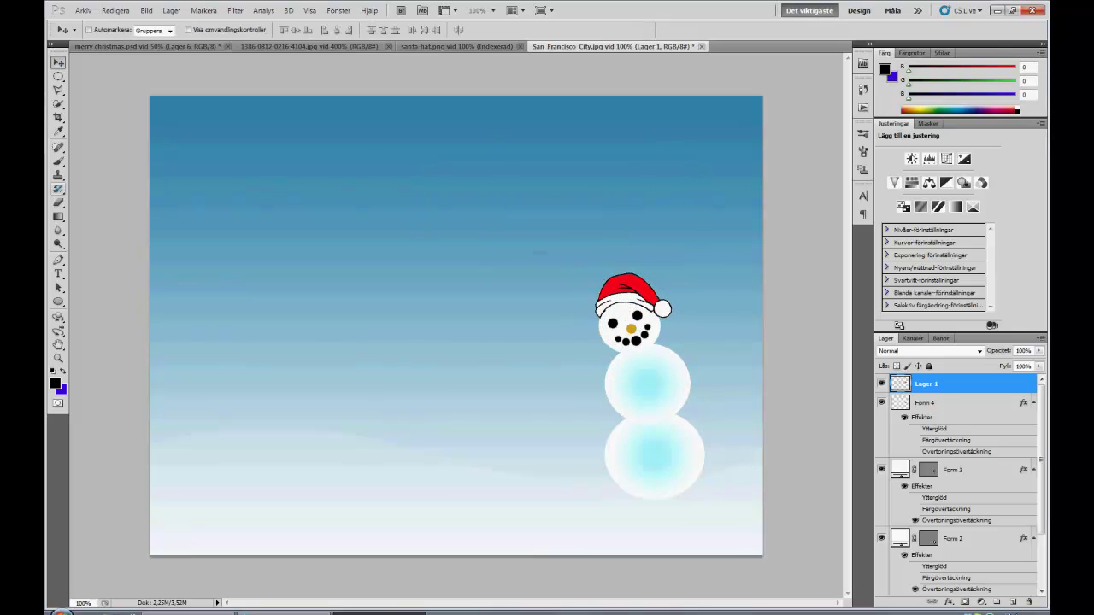
# Paint two brown (#6e5309) stick arms with fingers using a thin brush, the left one hanging down and the right one raised
pyautogui.press('b')
pyautogui.click(55, 383)
pyautogui.moveTo(523, 256); pyautogui.dragTo(531, 248)
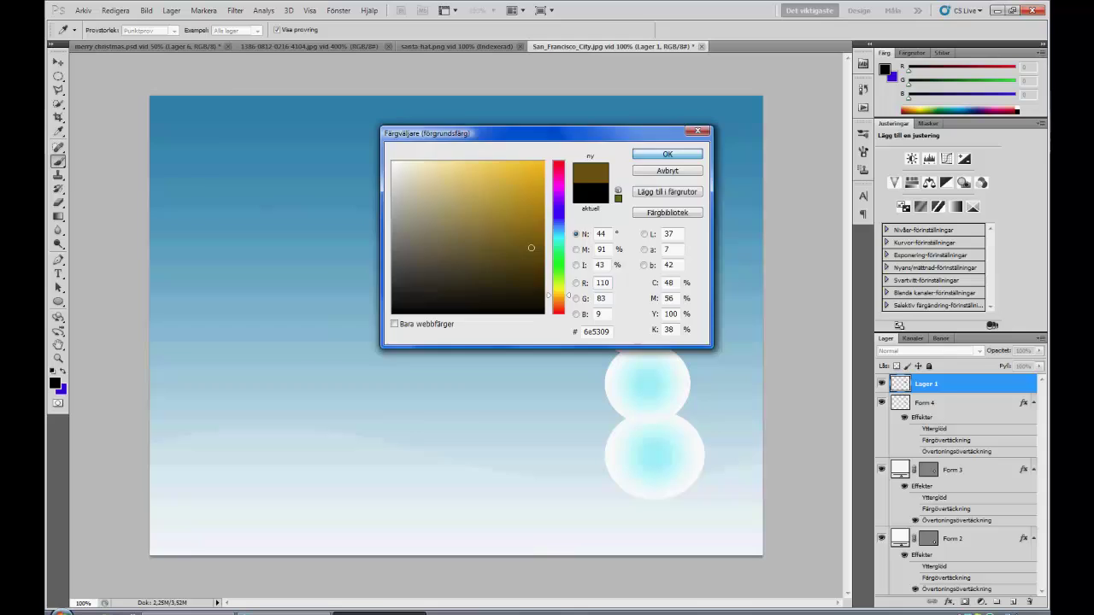
pyautogui.press('Return')
pyautogui.click(106, 30)
pyautogui.press('Return')
pyautogui.moveTo(605, 378)
pyautogui.mouseDown()
pyautogui.moveTo(578, 400)
pyautogui.moveTo(591, 416)
pyautogui.moveTo(583, 432)
pyautogui.mouseUp()
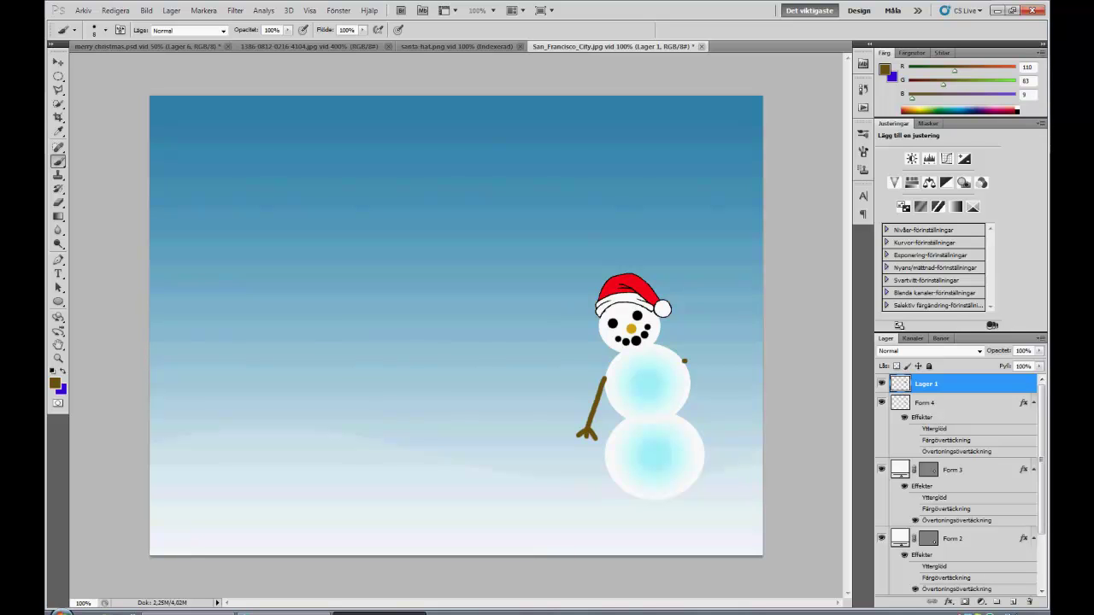
pyautogui.moveTo(711, 297); pyautogui.dragTo(697, 288)
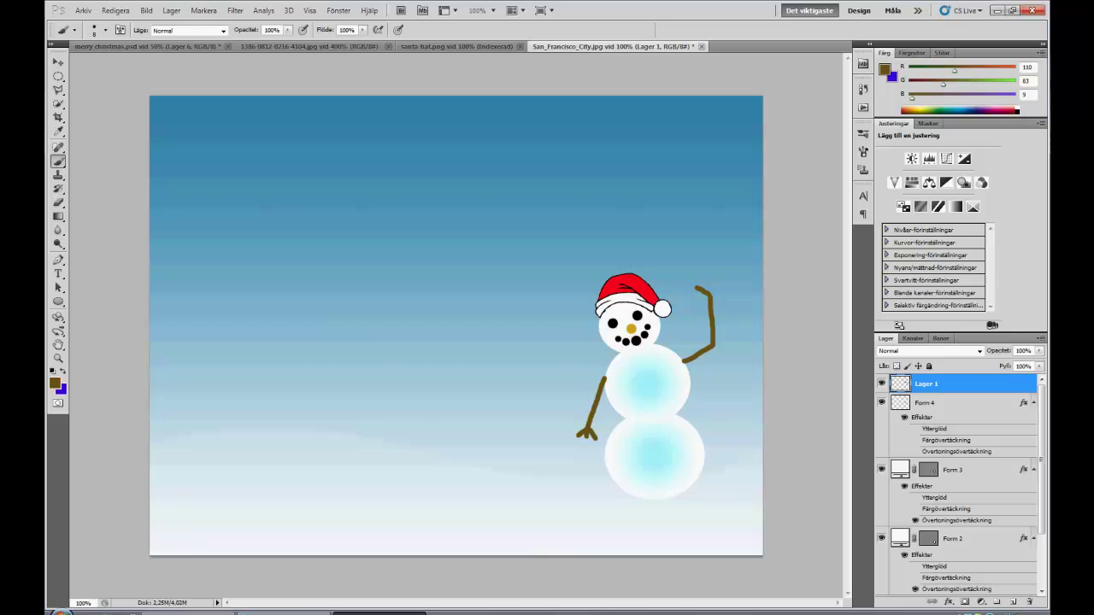
# Add the text "MERRY" in black 72 pt Algerian in the left half of the sky
pyautogui.press('t')
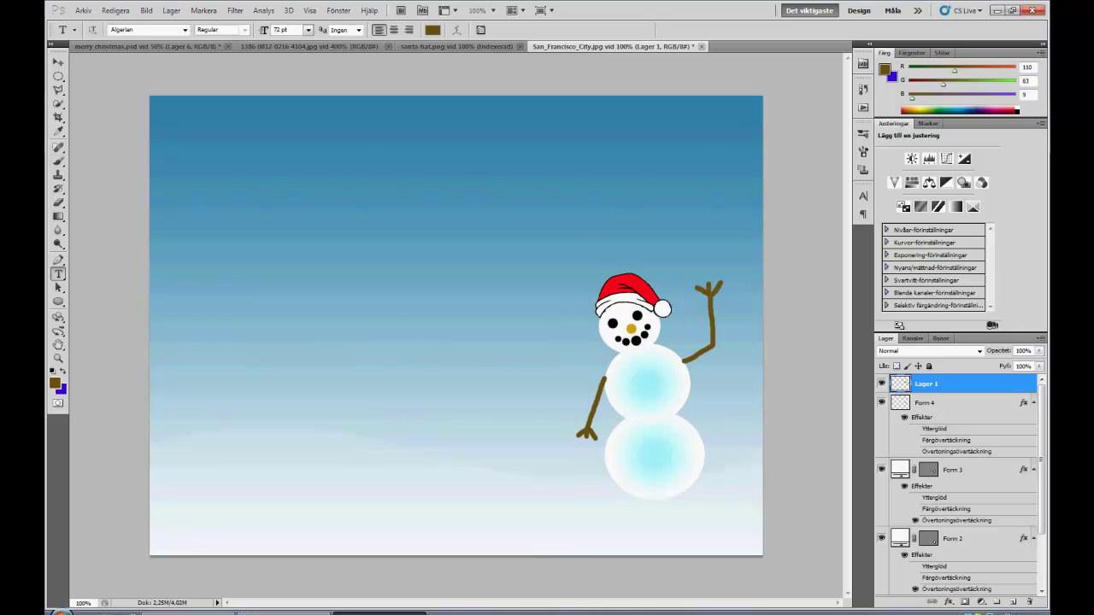
pyautogui.click(432, 30)
pyautogui.click(462, 310)
pyautogui.click(691, 151)
pyautogui.click(184, 30)
pyautogui.click(184, 30)
pyautogui.click(208, 267)
pyautogui.write('M')
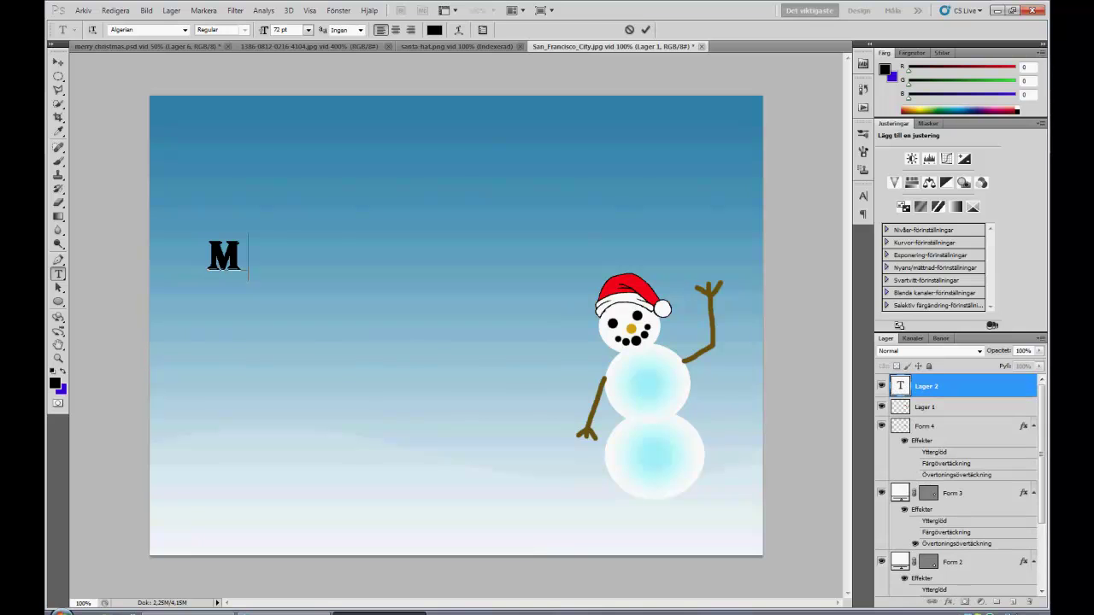
pyautogui.write('ERRY')
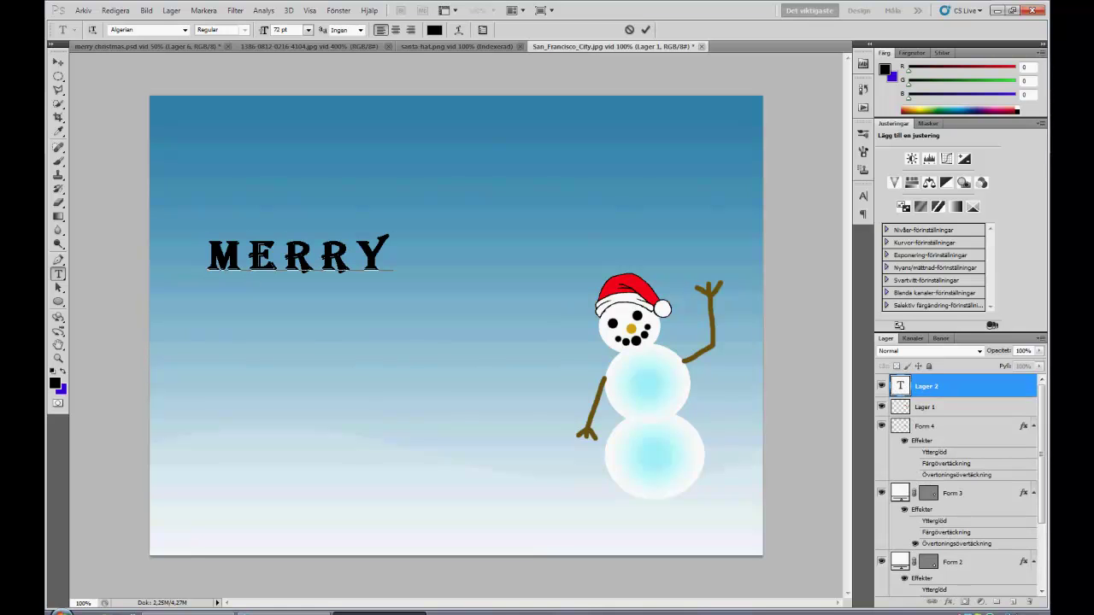
pyautogui.hotkey('ctrl', 'Return')
# Add the text "CHRISTMAS" on its own layer below MERRY in the same black Algerian font
pyautogui.hotkey('ctrl', 'shift', 'alt', 'n')
pyautogui.click(215, 337)
pyautogui.write('CHRISTMAS')
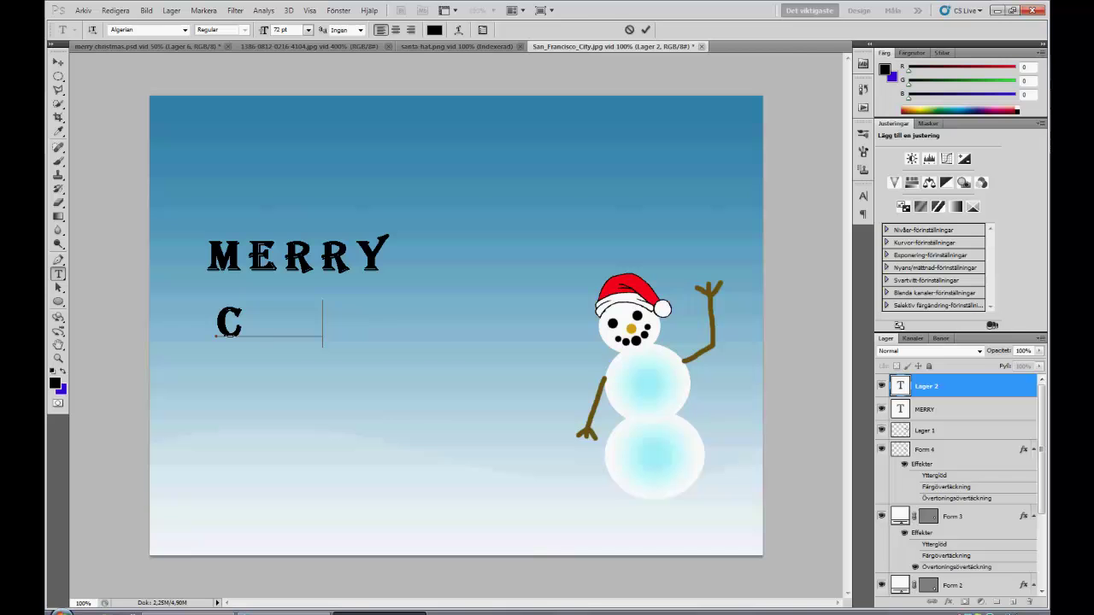
# Rotate the CHRISTMAS text about 15° counterclockwise and move it to the lower-left corner of the canvas
pyautogui.hotkey('ctrl', 't')
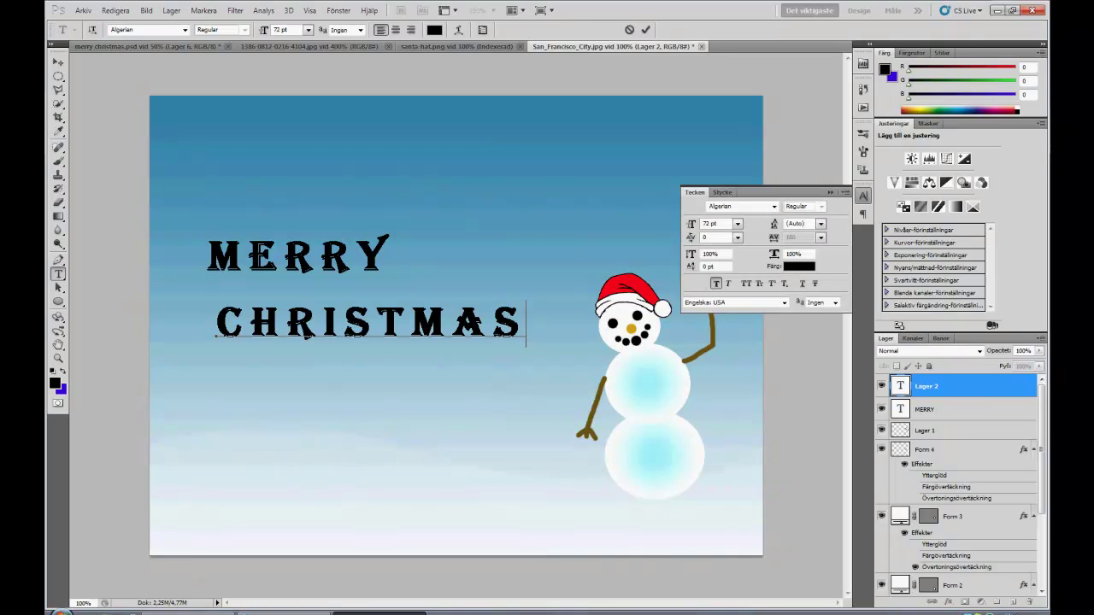
pyautogui.click(116, 10)
pyautogui.moveTo(146, 240)
pyautogui.click(313, 259)
pyautogui.moveTo(369, 325); pyautogui.dragTo(357, 511)
pyautogui.moveTo(530, 512); pyautogui.dragTo(523, 460)
pyautogui.moveTo(357, 511); pyautogui.dragTo(308, 504)
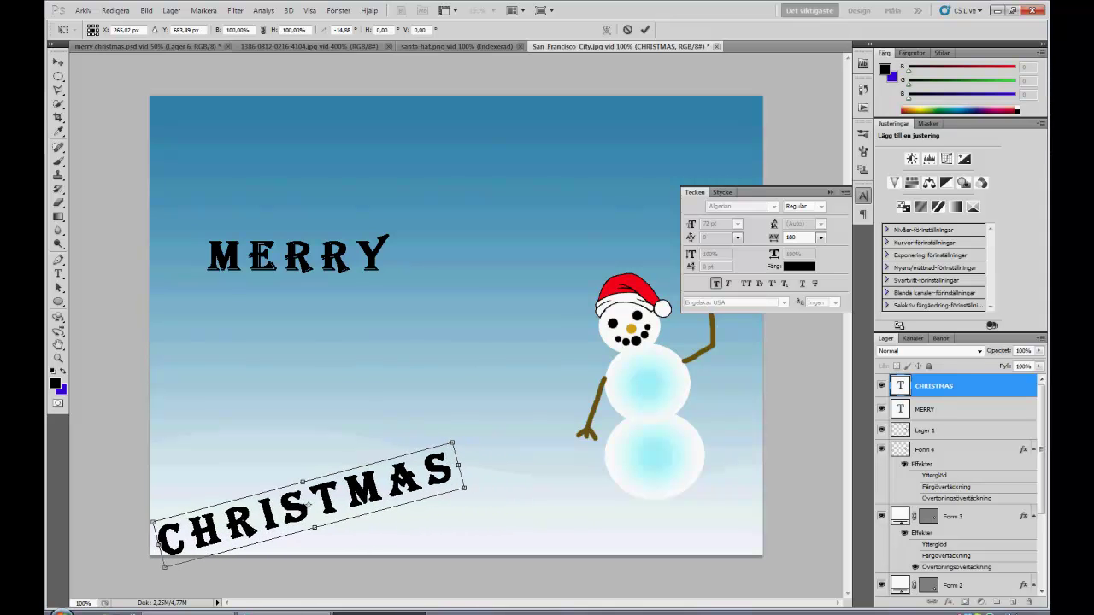
pyautogui.click(58, 62)
pyautogui.click(484, 224)
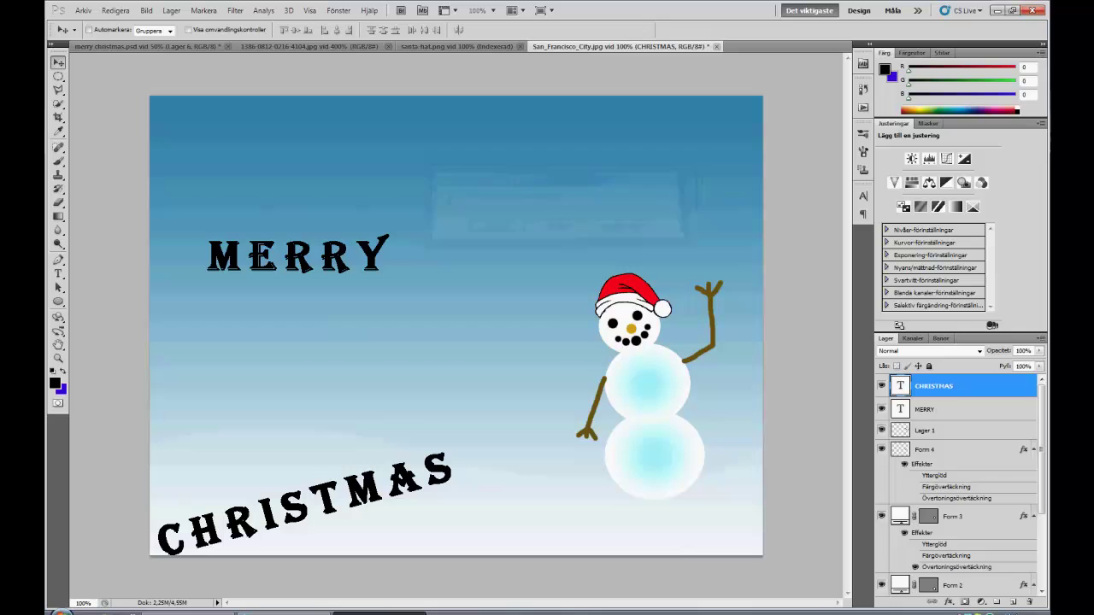
# Rotate the MERRY text to a similar upward slant and place it directly above CHRISTMAS
pyautogui.hotkey('alt', '[')
pyautogui.click(115, 11)
pyautogui.click(141, 245)
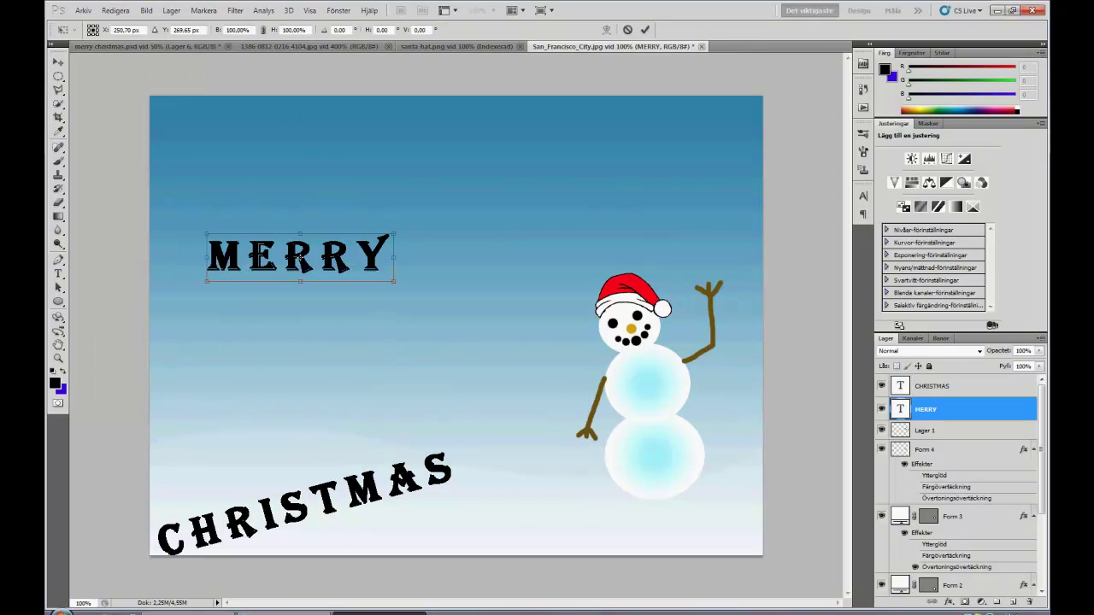
pyautogui.moveTo(410, 257); pyautogui.dragTo(405, 220)
pyautogui.moveTo(299, 256); pyautogui.dragTo(263, 467)
pyautogui.click(58, 63)
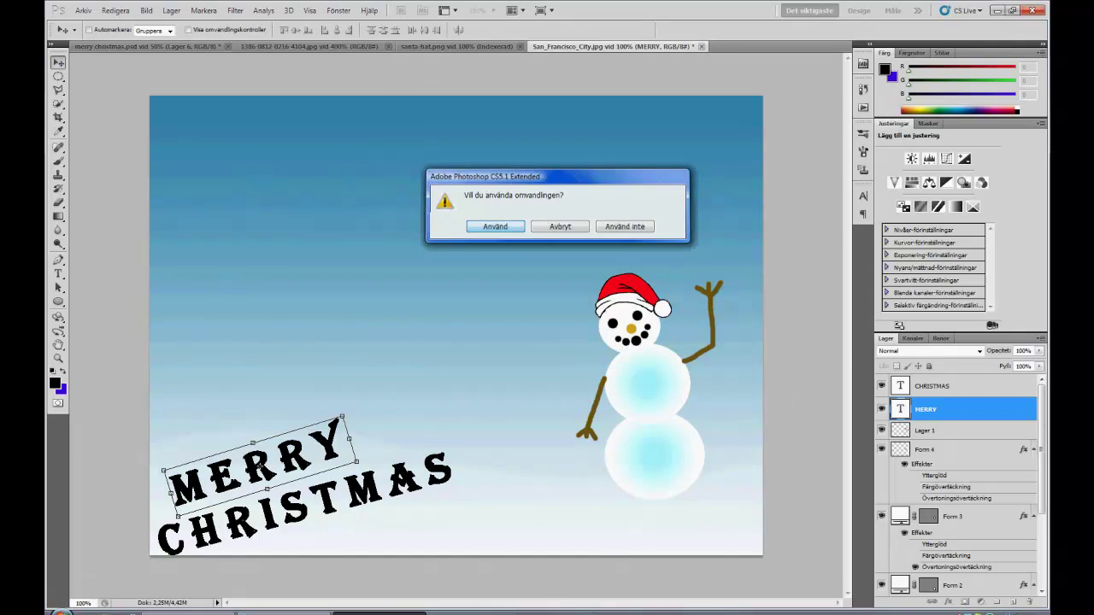
pyautogui.click(484, 225)
pyautogui.click(307, 46)
pyautogui.click(611, 46)
pyautogui.hotkey('ctrl', 'v')
pyautogui.moveTo(502, 301); pyautogui.dragTo(368, 142)
# Draw a curved light cyan (#9cfeff) hill across the full canvas width behind the snowman and the front snow, using the Pen tool
pyautogui.moveTo(897, 402); pyautogui.dragTo(902, 571)
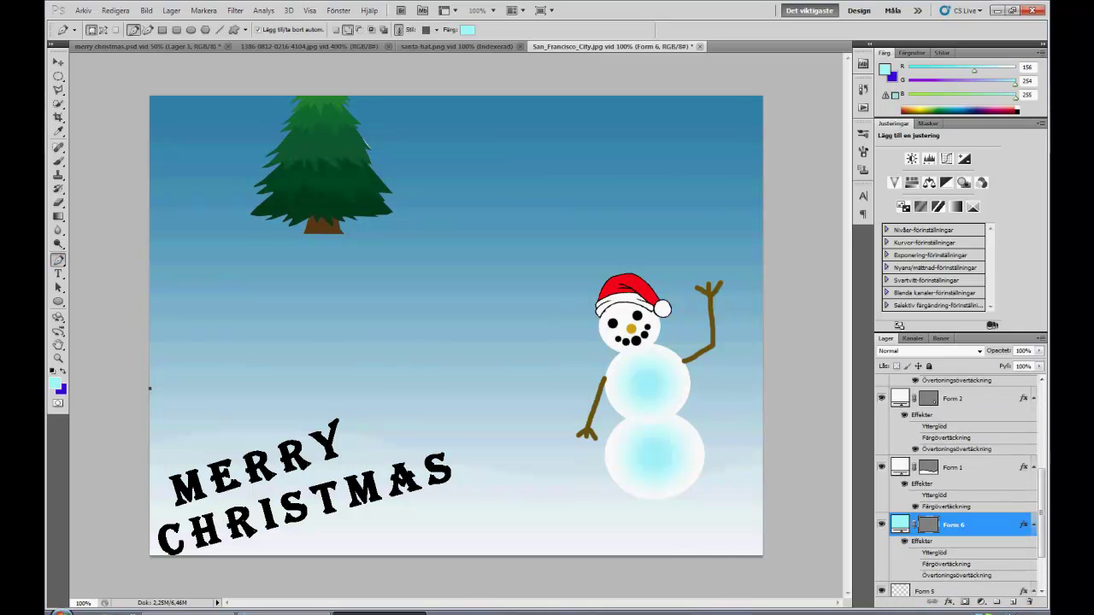
pyautogui.moveTo(763, 357); pyautogui.dragTo(789, 247)
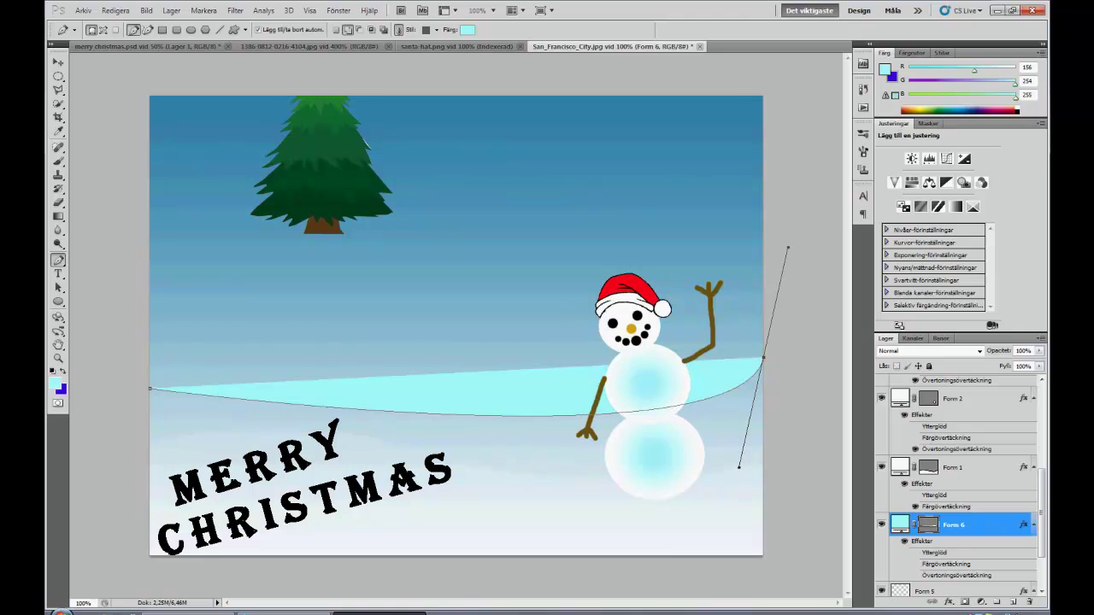
pyautogui.click(762, 441)
pyautogui.moveTo(589, 483); pyautogui.dragTo(474, 464)
pyautogui.keyDown('alt'); pyautogui.click(589, 483); pyautogui.keyUp('alt')
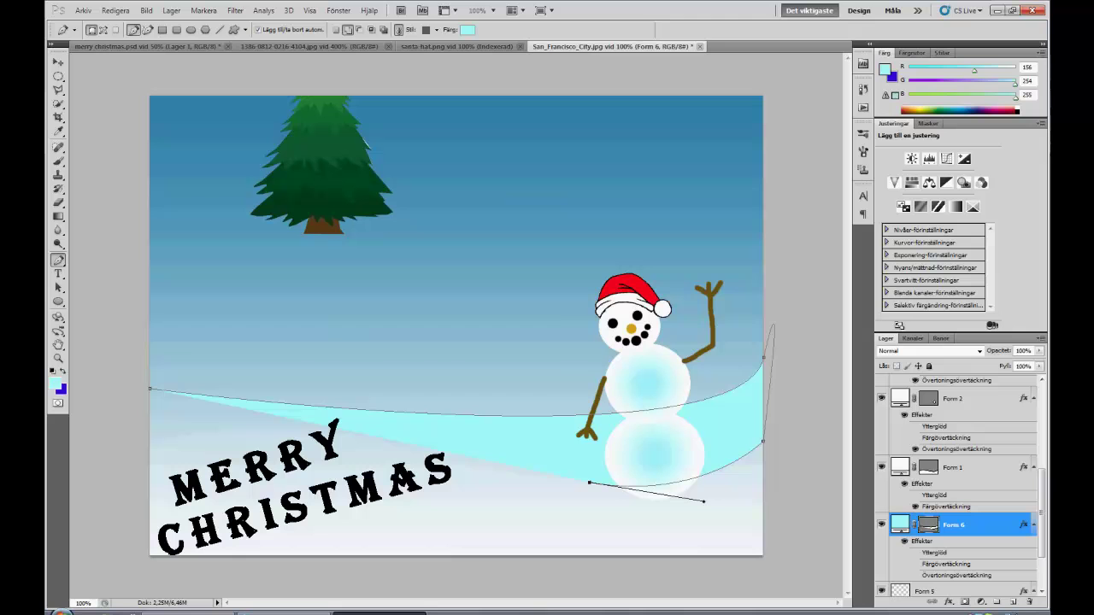
pyautogui.moveTo(365, 437); pyautogui.dragTo(255, 434)
pyautogui.keyDown('alt'); pyautogui.click(365, 437); pyautogui.keyUp('alt')
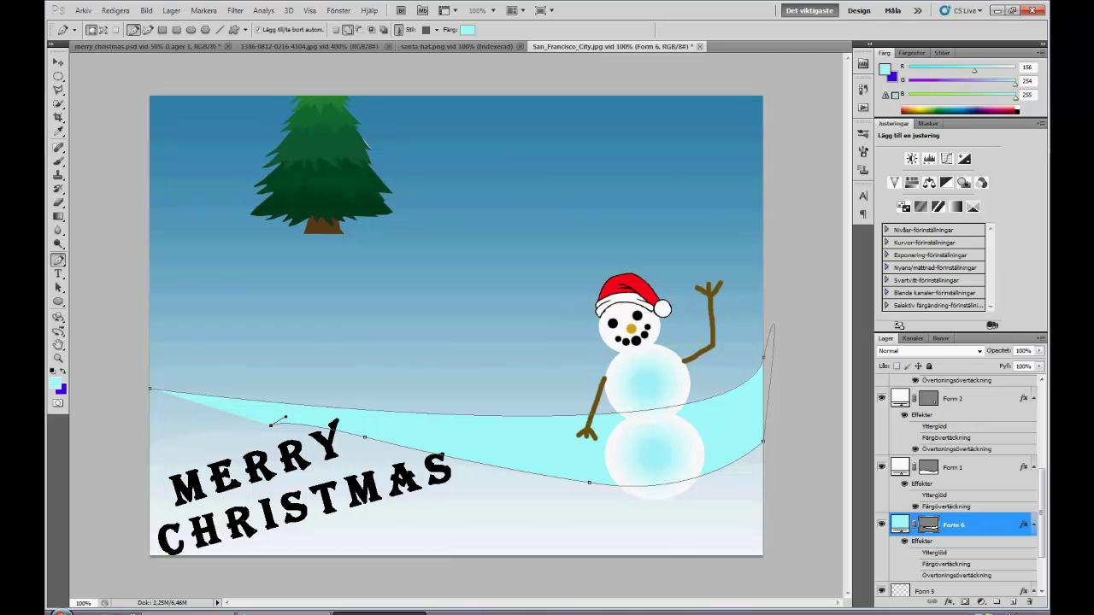
pyautogui.moveTo(115, 464); pyautogui.dragTo(114, 466)
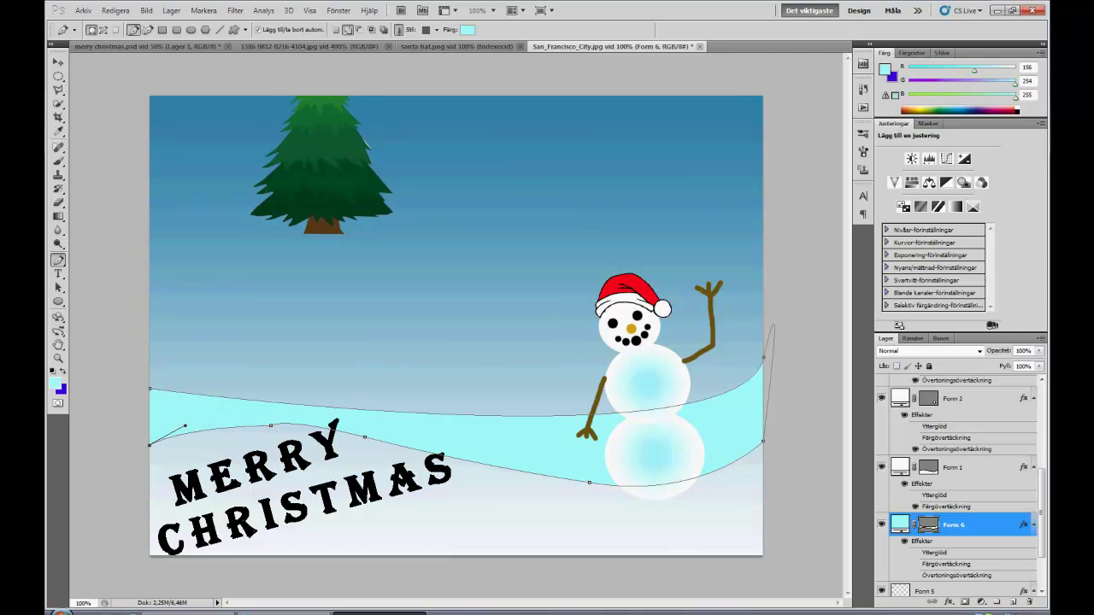
pyautogui.moveTo(221, 406); pyautogui.dragTo(229, 401)
# Move the Christmas tree to the left edge above the cyan hill and put its layer just above the background
pyautogui.scroll(3, 958, 470)
pyautogui.click(927, 407)
pyautogui.press('v')
pyautogui.moveTo(321, 171); pyautogui.dragTo(214, 361)
pyautogui.moveTo(927, 407); pyautogui.dragTo(927, 597)
pyautogui.moveTo(214, 342); pyautogui.dragTo(198, 330)
pyautogui.moveTo(926, 587); pyautogui.dragTo(926, 564)
pyautogui.moveTo(198, 330)
pyautogui.mouseDown()
pyautogui.moveTo(224, 318)
pyautogui.moveTo(213, 330)
pyautogui.mouseUp()
# Try to scale the Christmas tree down to about 87.5% width and 81% height
pyautogui.hotkey('ctrl', 't')
pyautogui.moveTo(282, 242); pyautogui.dragTo(265, 267)
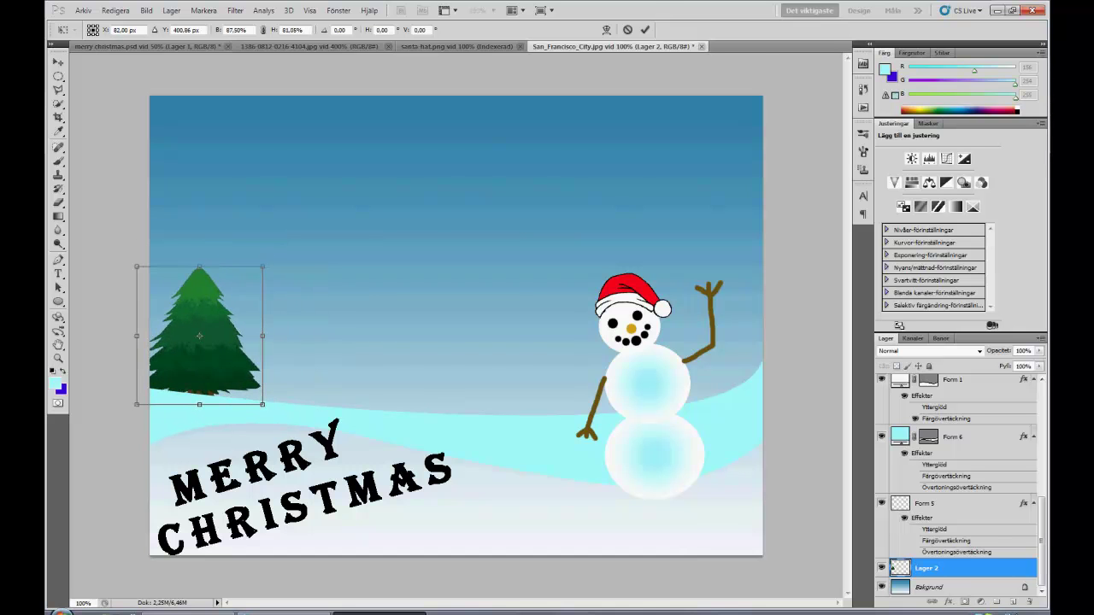
pyautogui.press('Return')
pyautogui.hotkey('ctrl', 'shift', 'Tab')
pyautogui.hotkey('ctrl', 'shift', 'Tab')
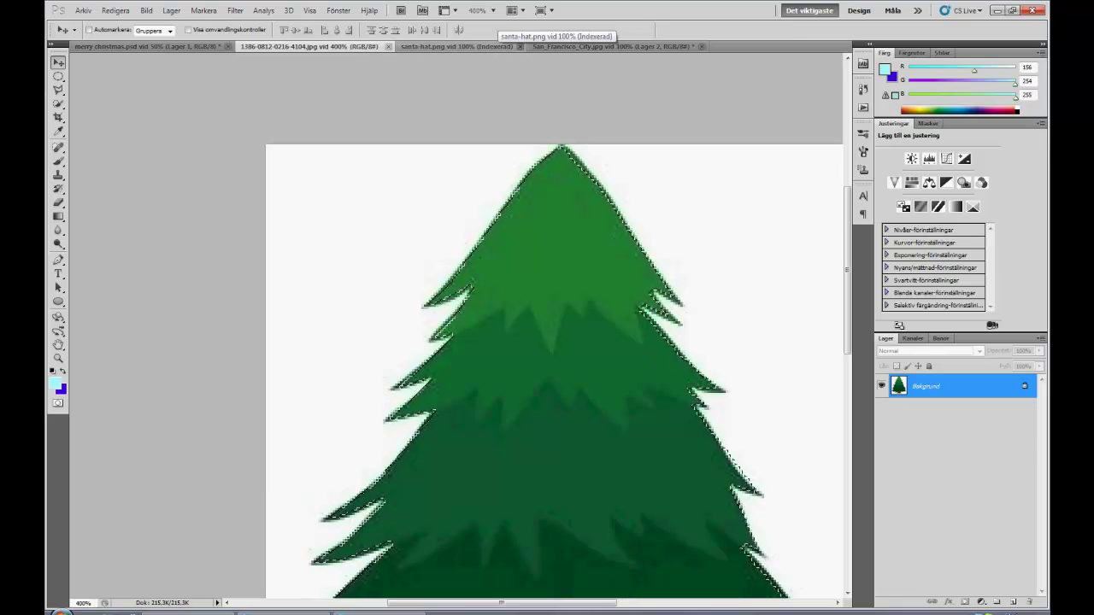
pyautogui.hotkey('ctrl', 'c')
pyautogui.hotkey('ctrl', 'Tab')
pyautogui.hotkey('ctrl', 'Tab')
pyautogui.hotkey('ctrl', 'v')
pyautogui.moveTo(456, 325); pyautogui.dragTo(358, 357)
# Scale the second tree to about 70% width and 65% height and set it on the hill beside the first
pyautogui.click(115, 10)
pyautogui.click(128, 232)
pyautogui.moveTo(418, 259); pyautogui.dragTo(377, 318)
pyautogui.moveTo(327, 374); pyautogui.dragTo(334, 360)
pyautogui.press('v')
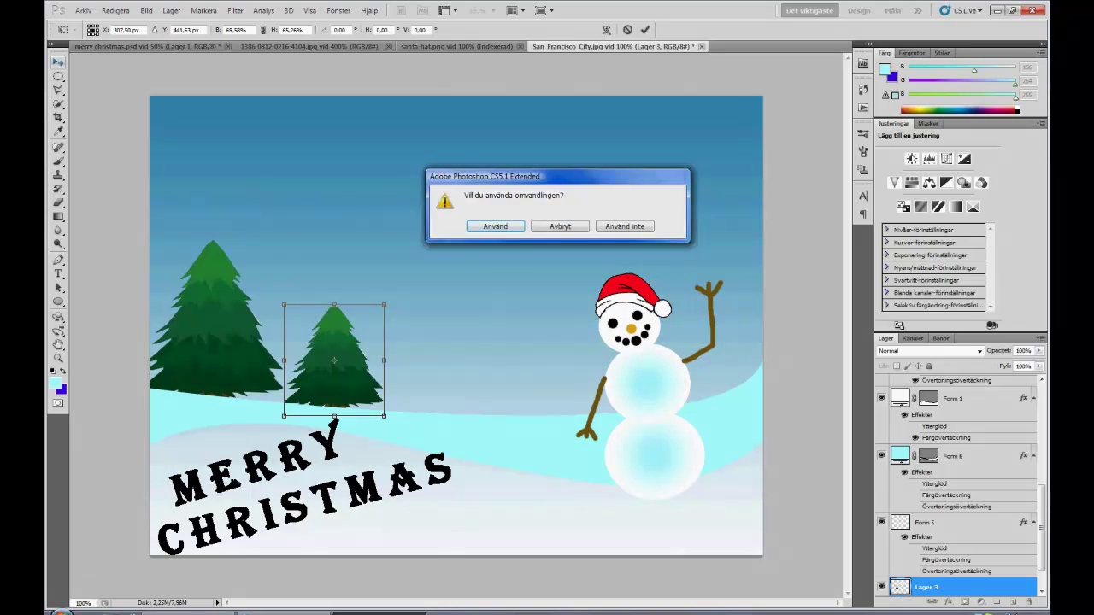
pyautogui.press('Return')
# Paste a third Christmas tree and place it on the hill just left of the snowman
pyautogui.hotkey('ctrl', 'v')
pyautogui.moveTo(458, 342); pyautogui.dragTo(517, 353)
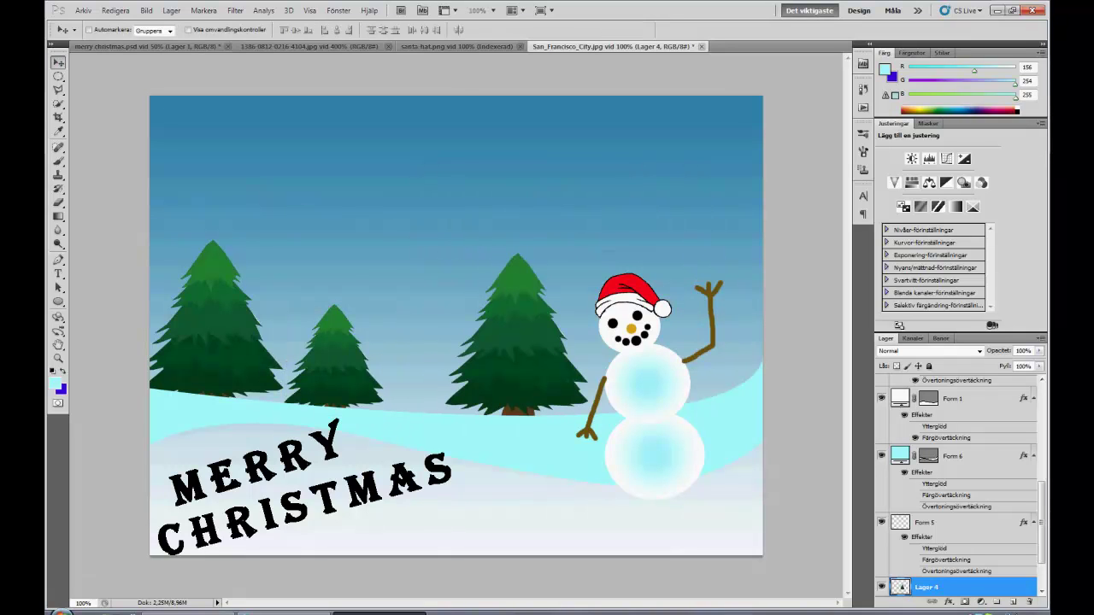